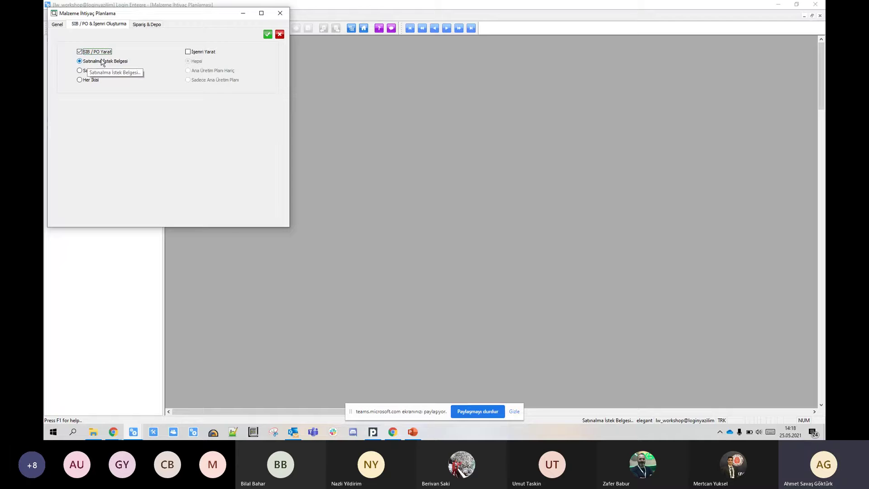
Enable work order creation (İşemri Yarat) for all items alongside the purchase request documents and run the material requirements planning
{"action": "left_click", "coordinate": [188, 53]}
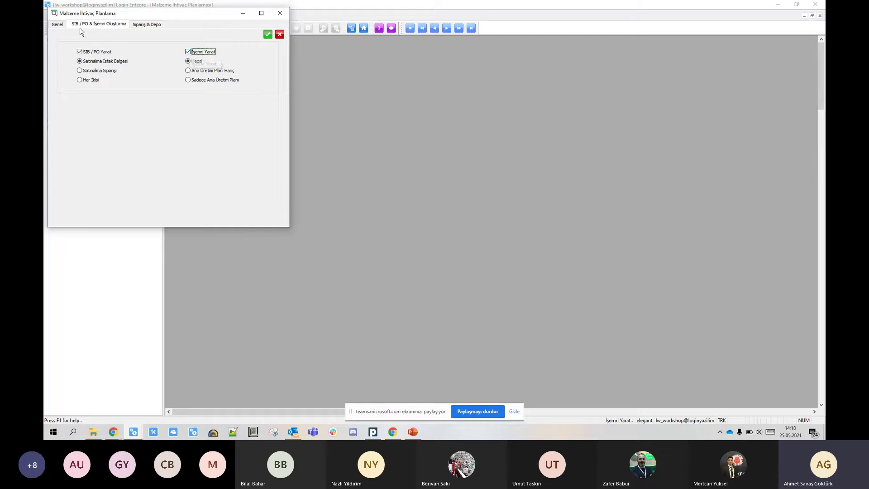
{"action": "left_click", "coordinate": [57, 25]}
{"action": "left_click", "coordinate": [267, 34]}
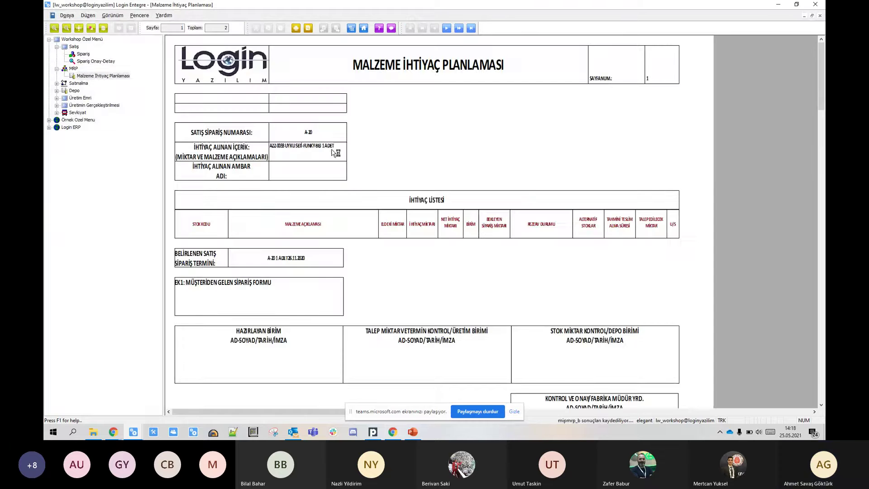
Review the requirements list, the created purchase requests and the created work orders in the planning report, and close it
{"action": "left_click", "coordinate": [456, 28]}
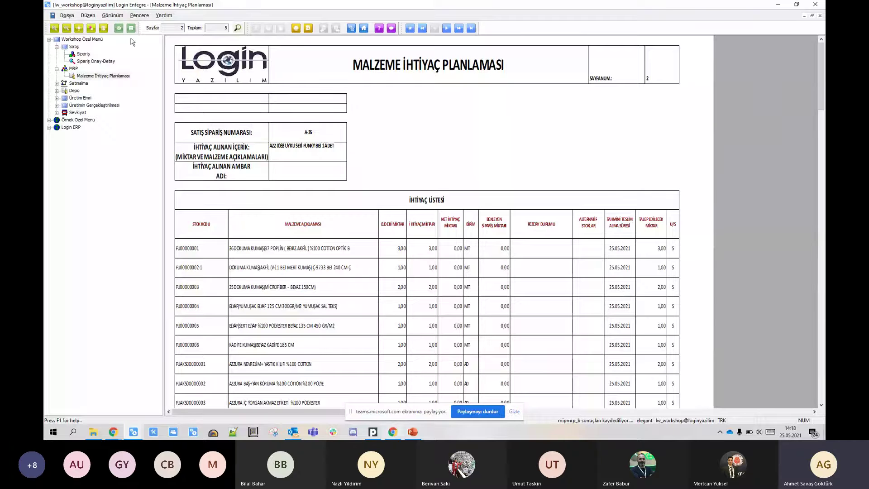
{"action": "left_click", "coordinate": [54, 28]}
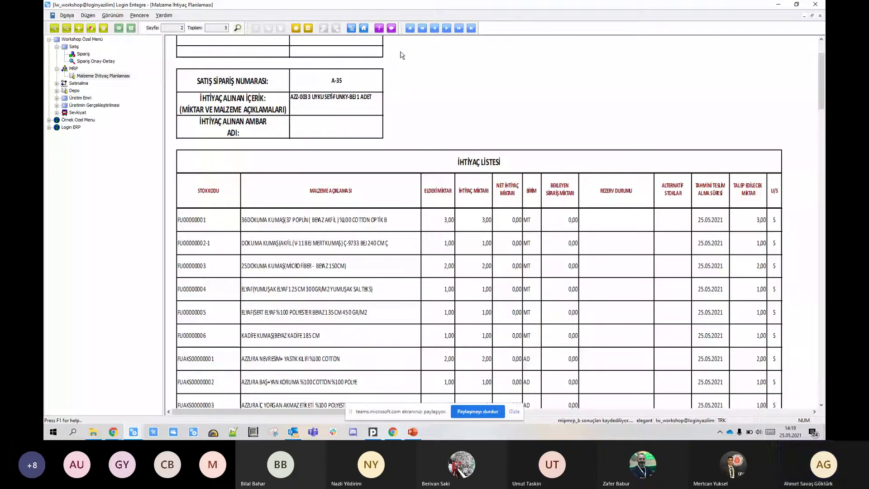
{"action": "double_click", "coordinate": [447, 28]}
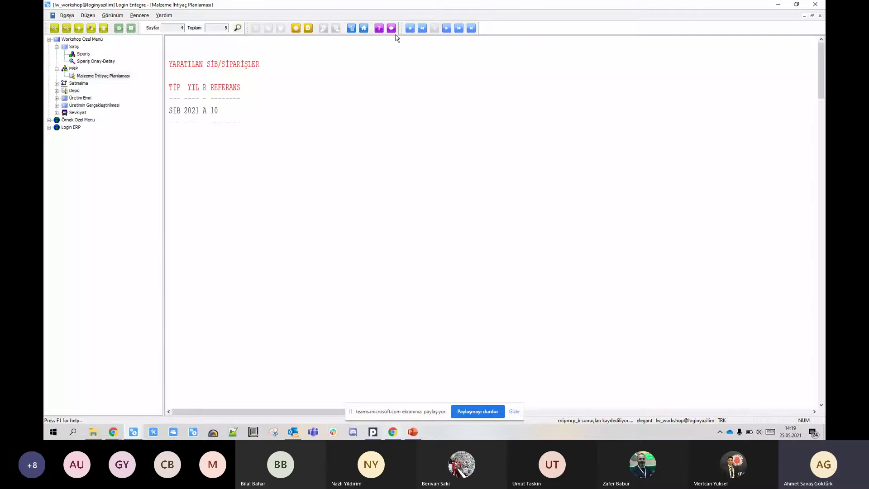
{"action": "left_click", "coordinate": [458, 28]}
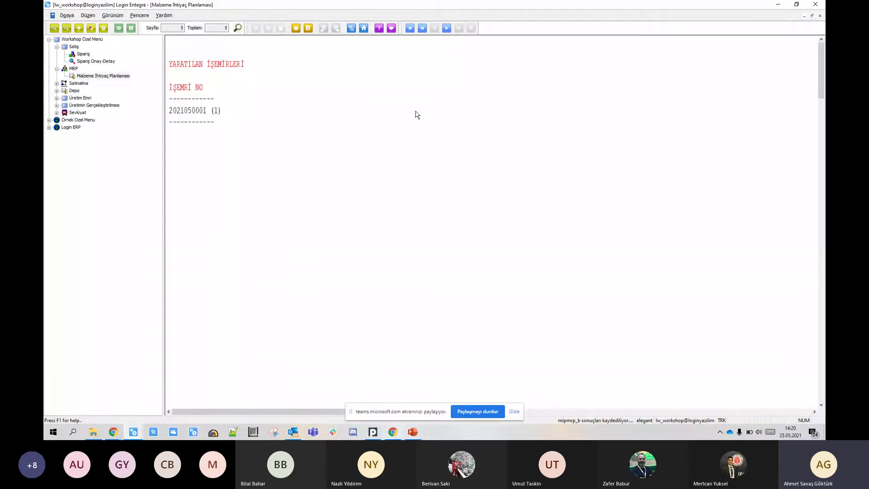
{"action": "left_click", "coordinate": [820, 15]}
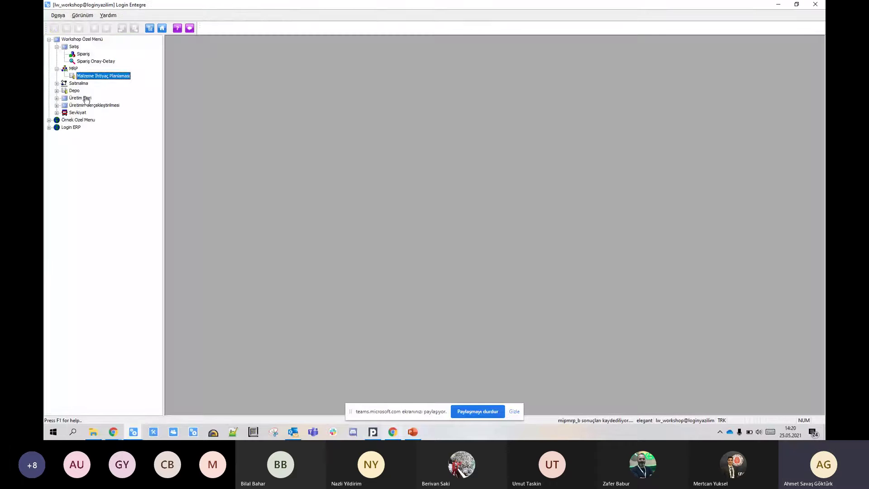
Look up purchase request 2021 A 10 in İstek Belgesi under Örnek Özel Menu, check its lines and close the document
{"action": "left_click", "coordinate": [56, 83]}
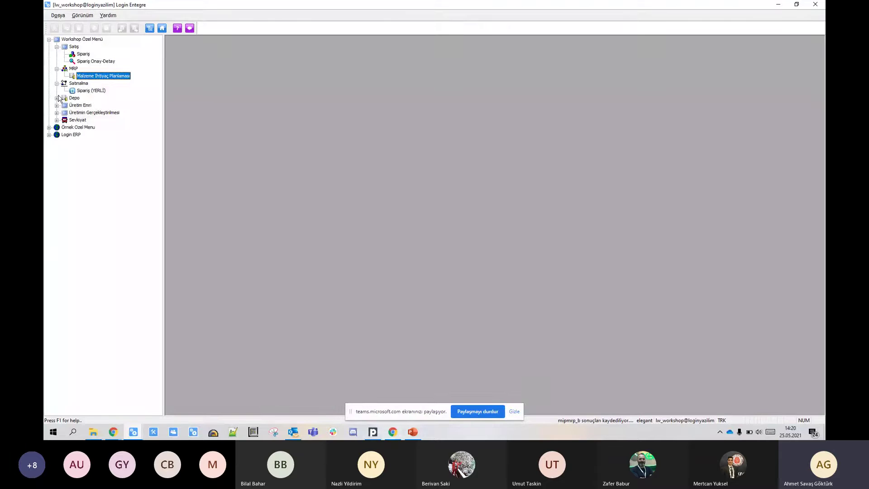
{"action": "left_click", "coordinate": [49, 128]}
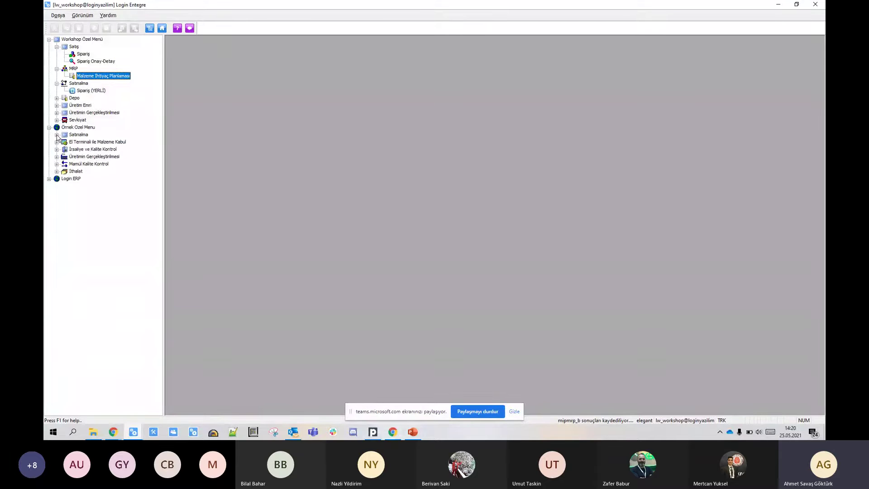
{"action": "double_click", "coordinate": [78, 135]}
{"action": "double_click", "coordinate": [79, 141]}
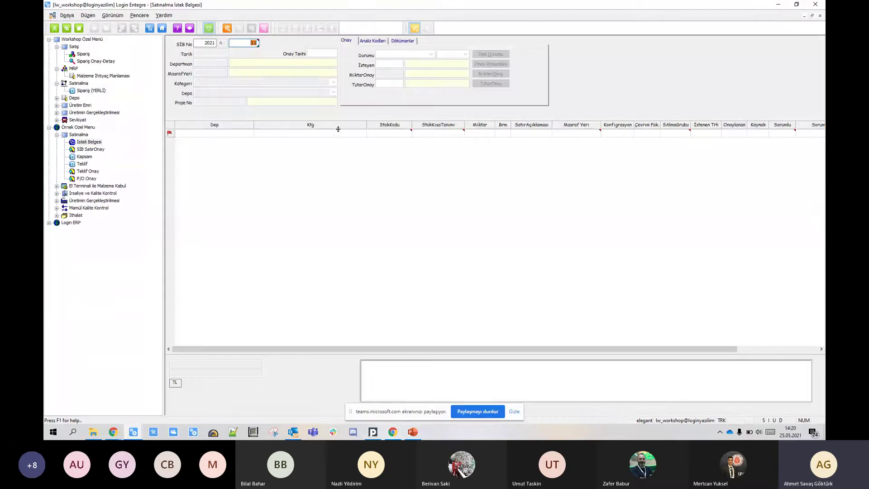
{"action": "key", "text": "Return"}
{"action": "left_click", "coordinate": [244, 44]}
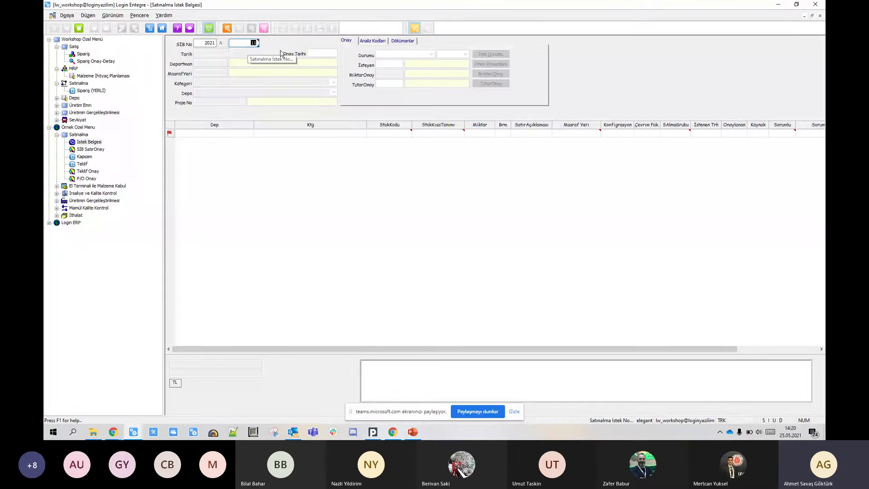
{"action": "key", "text": "Down"}
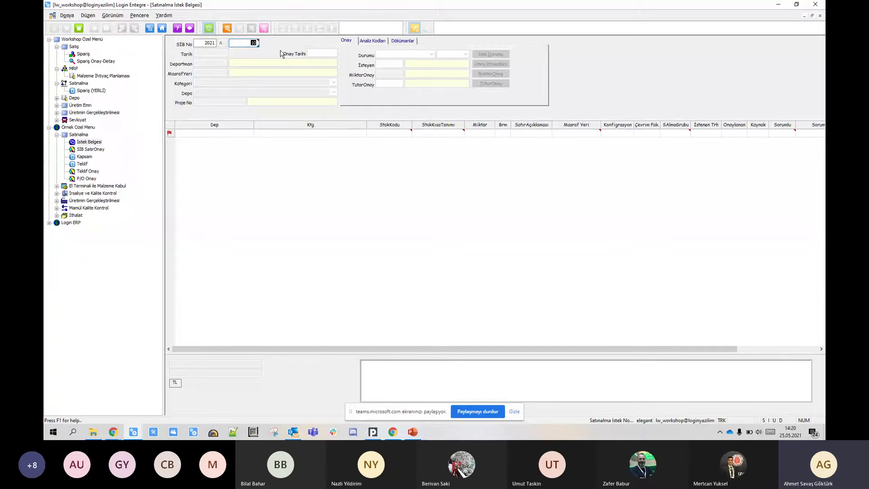
{"action": "key", "text": "Return"}
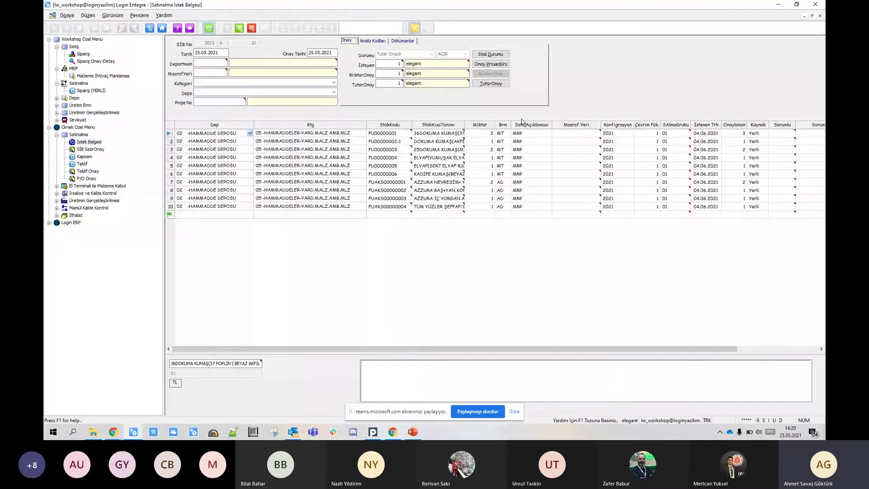
{"action": "left_click", "coordinate": [532, 141]}
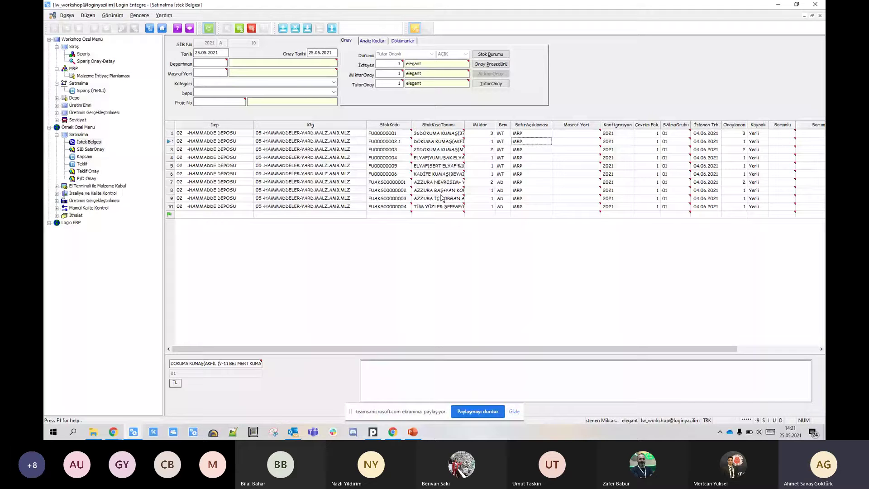
{"action": "left_click", "coordinate": [820, 16]}
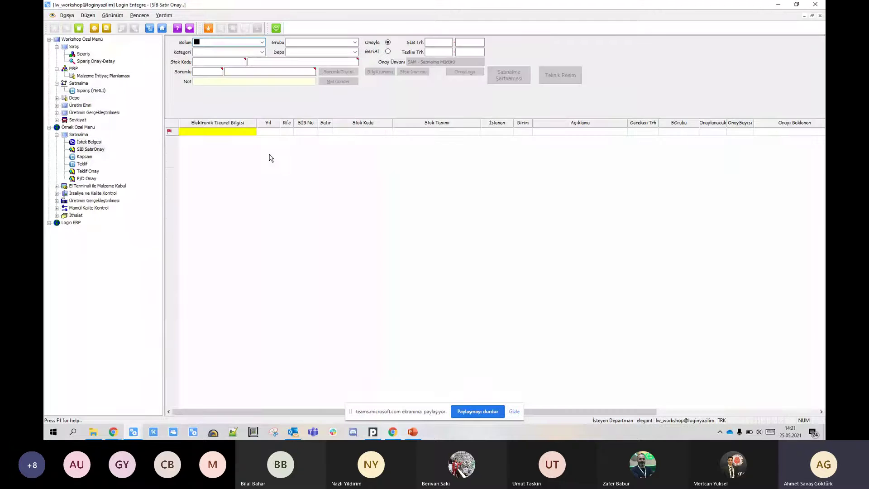
List the purchase request lines awaiting approval in SİB Satır Onay and mark all ten lines of request 10
{"action": "left_click", "coordinate": [209, 30]}
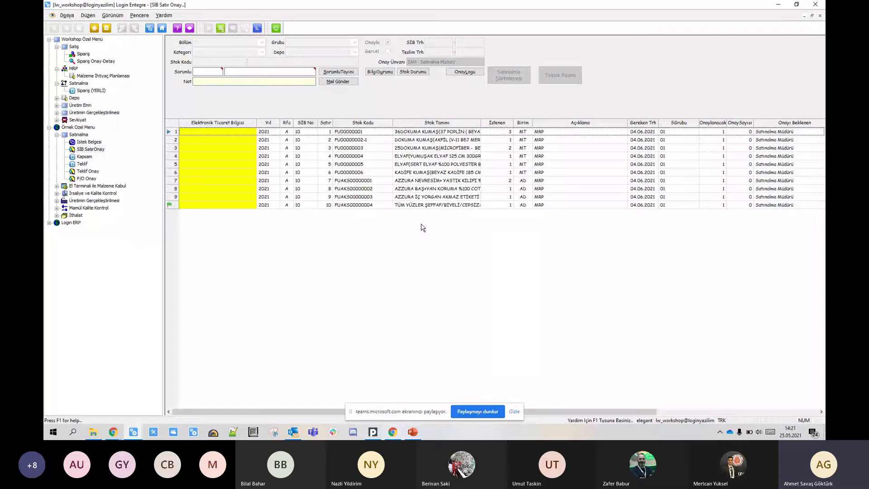
{"action": "key", "text": "space"}
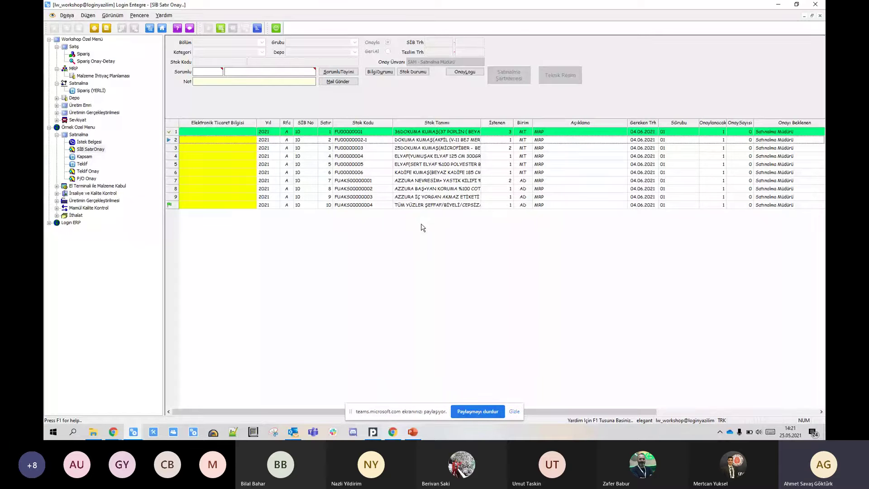
{"action": "key", "text": "space"}
{"action": "key", "text": "space"}
{"action": "key", "text": "space"}
{"action": "key", "text": "space"}
{"action": "key", "text": "space"}
{"action": "key", "text": "space"}
{"action": "key", "text": "space"}
{"action": "key", "text": "space"}
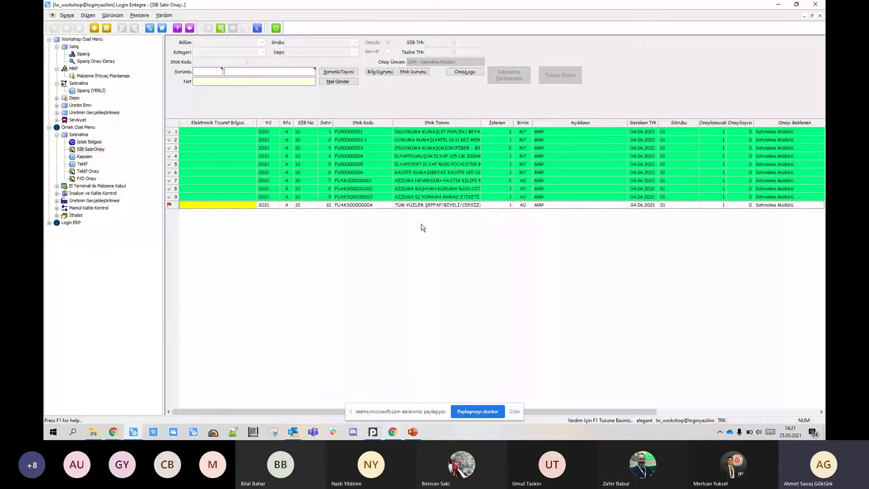
{"action": "key", "text": "space"}
Check the warehouse stock status of FUAKS00000004, approve the marked request lines and close the line approval form
{"action": "key", "text": "F5"}
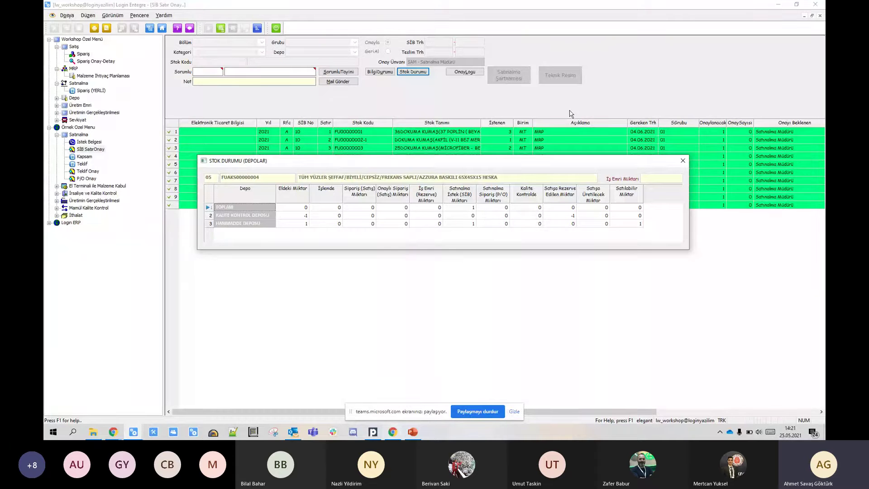
{"action": "left_click", "coordinate": [683, 161]}
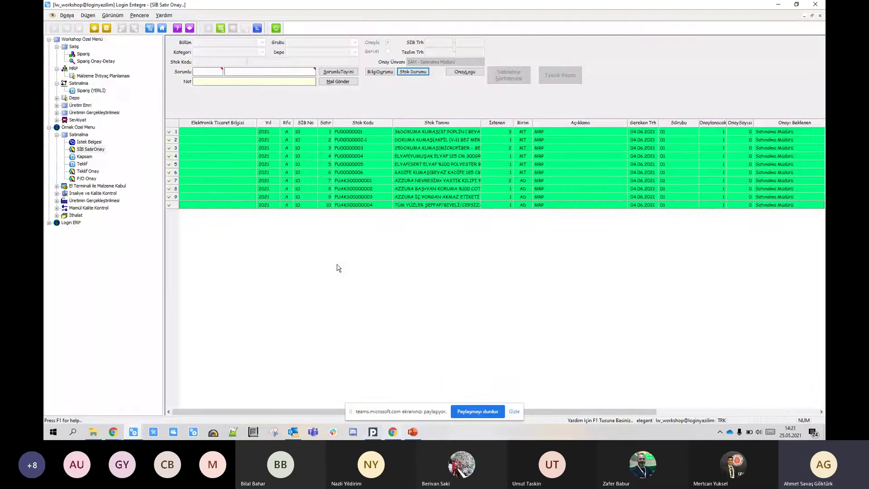
{"action": "left_click", "coordinate": [338, 82]}
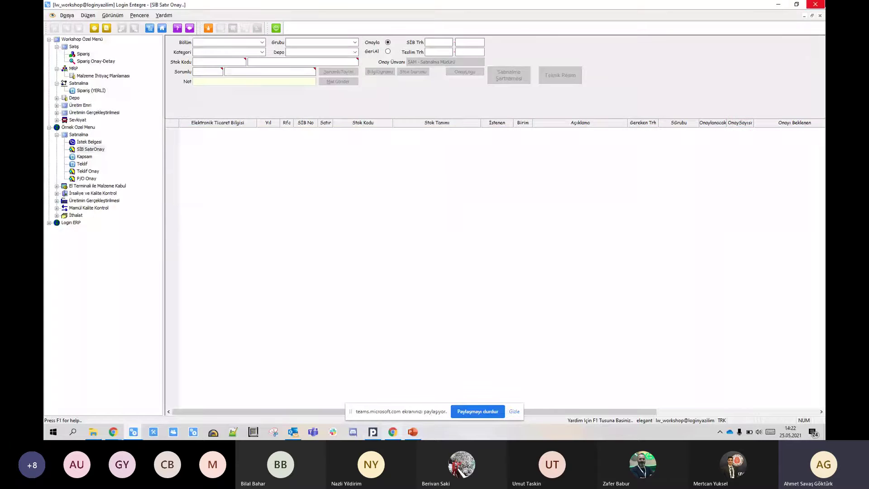
{"action": "left_click", "coordinate": [820, 15]}
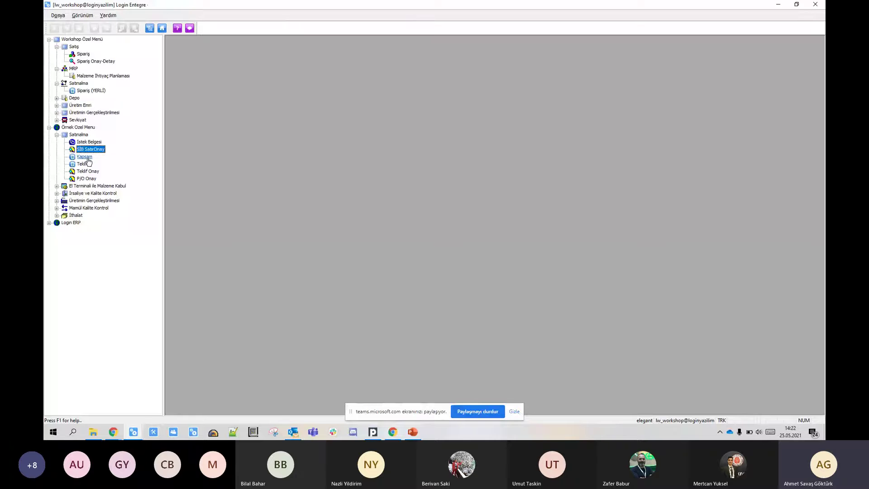
Start a Kapsam record and bring in all ten approved lines of purchase request 10 from the request details guide
{"action": "left_click", "coordinate": [89, 159]}
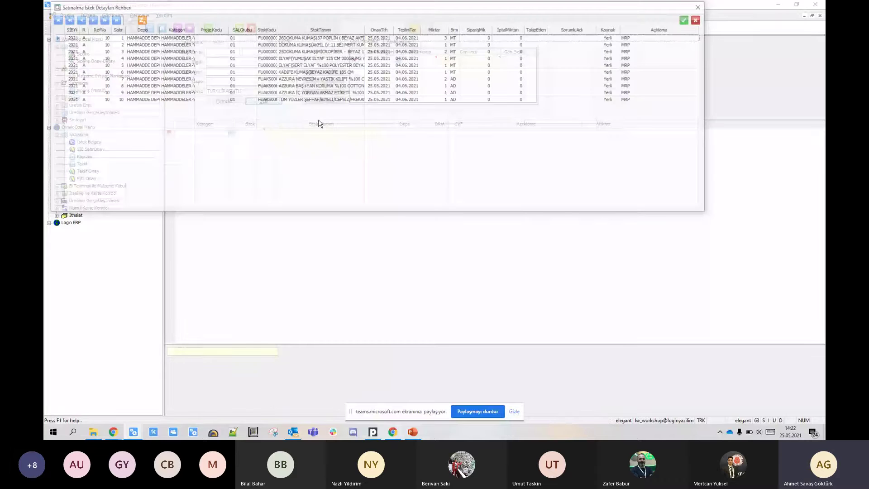
{"action": "key", "text": "shift+Down"}
{"action": "key", "text": "shift+Down"}
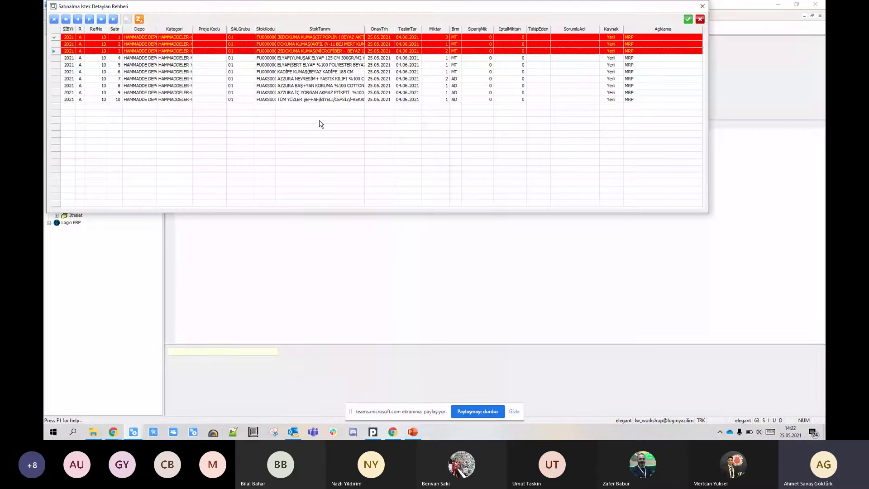
{"action": "key", "text": "shift+Down"}
{"action": "key", "text": "shift+Down"}
{"action": "key", "text": "shift+Down"}
{"action": "key", "text": "shift+Down"}
{"action": "key", "text": "shift+Down"}
{"action": "key", "text": "shift+Down"}
{"action": "key", "text": "shift+Down"}
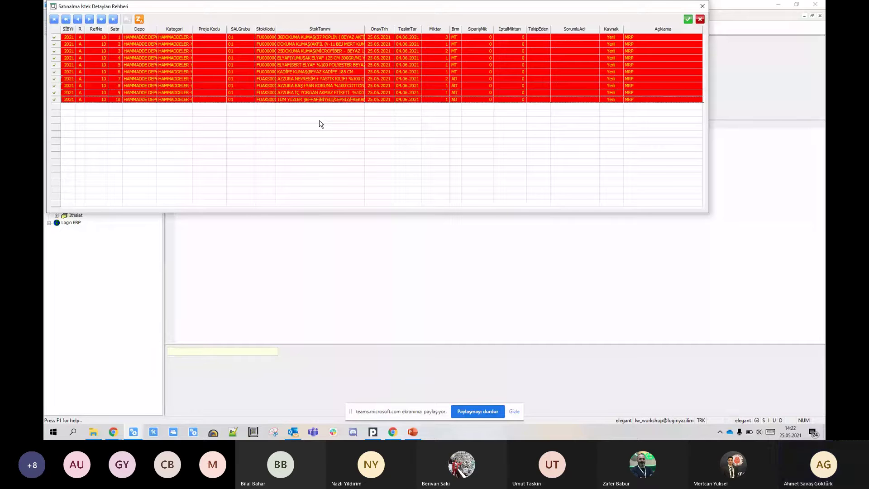
{"action": "key", "text": "Return"}
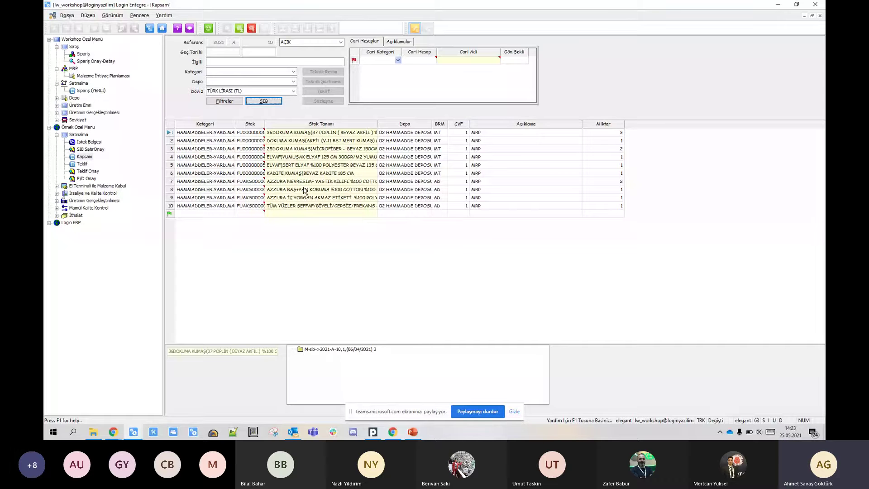
Add TEST SATICI CARİ A.Ş. from the Yurtiçi Satıcılar category as the scope's supplier account, save the record and close it
{"action": "left_click", "coordinate": [398, 61]}
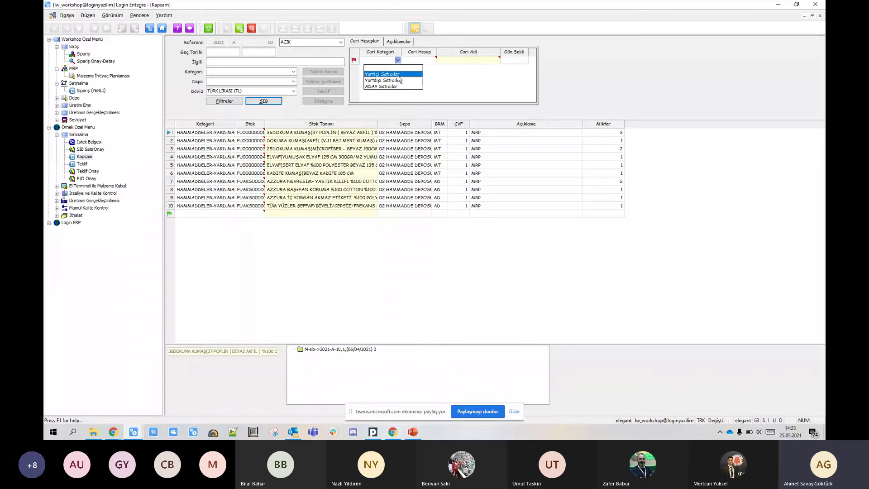
{"action": "left_click", "coordinate": [399, 75]}
{"action": "left_click", "coordinate": [415, 62]}
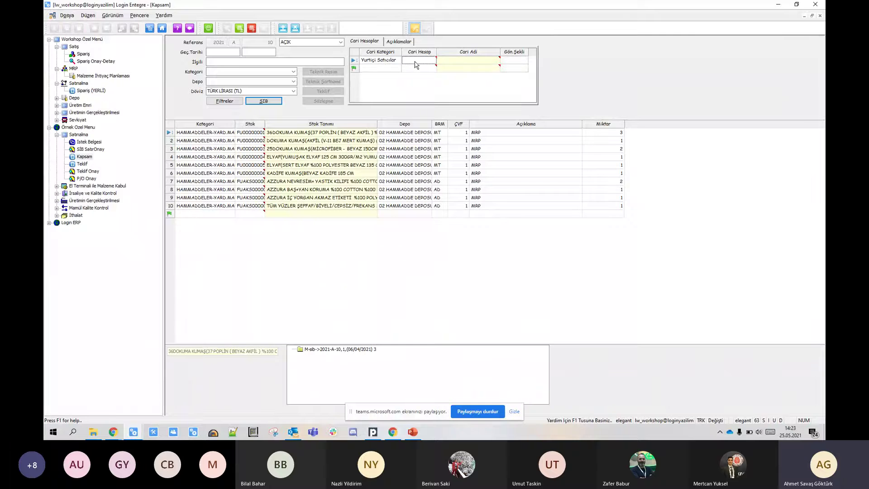
{"action": "double_click", "coordinate": [416, 65]}
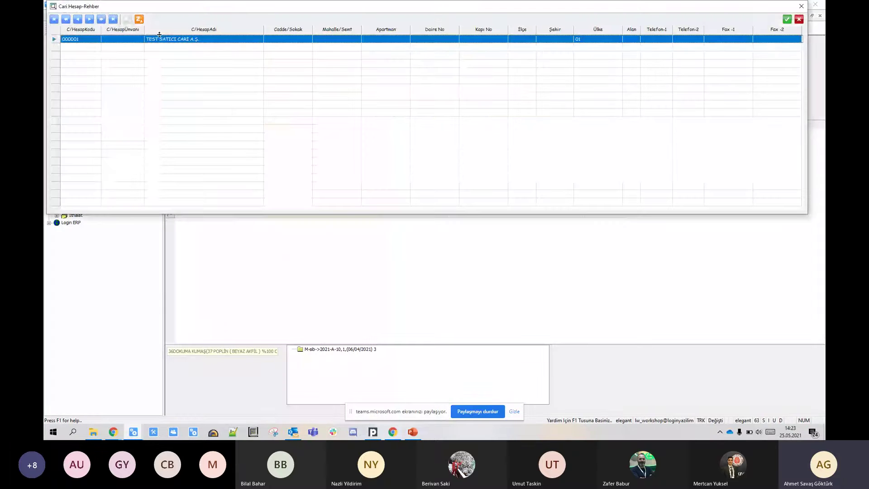
{"action": "double_click", "coordinate": [182, 40]}
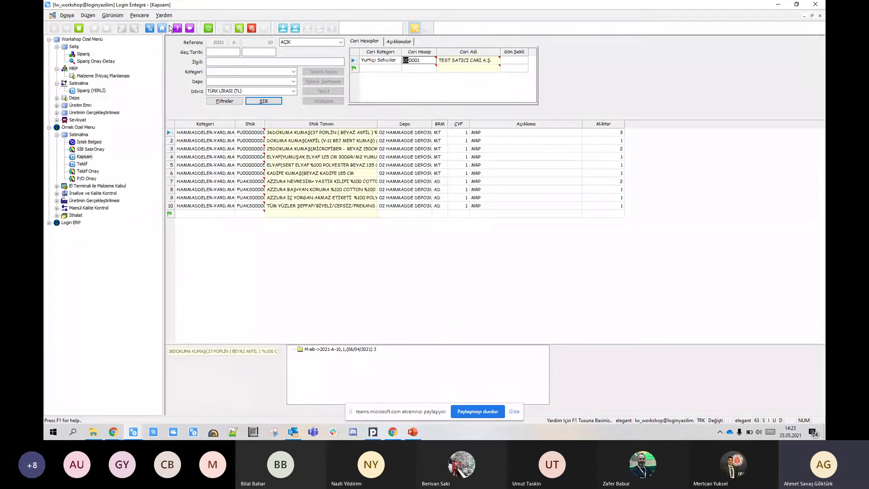
{"action": "left_click", "coordinate": [240, 29]}
{"action": "key", "text": "Return"}
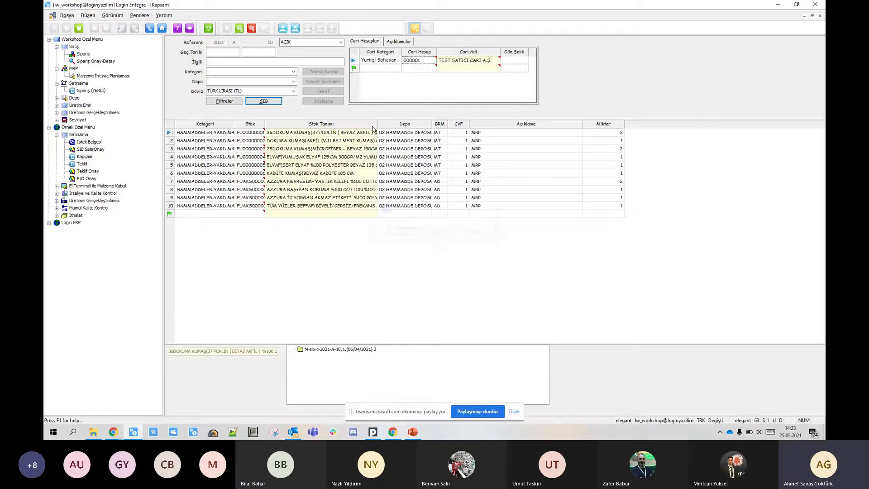
{"action": "left_click", "coordinate": [820, 15]}
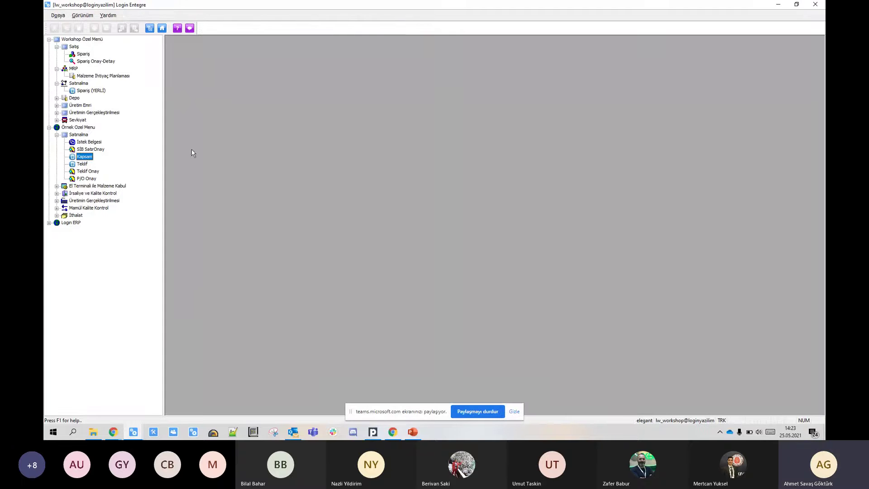
Open the Teklif form and choose scope 2021 A 10 from the Kapsam guide
{"action": "left_click", "coordinate": [82, 164]}
{"action": "double_click", "coordinate": [82, 165]}
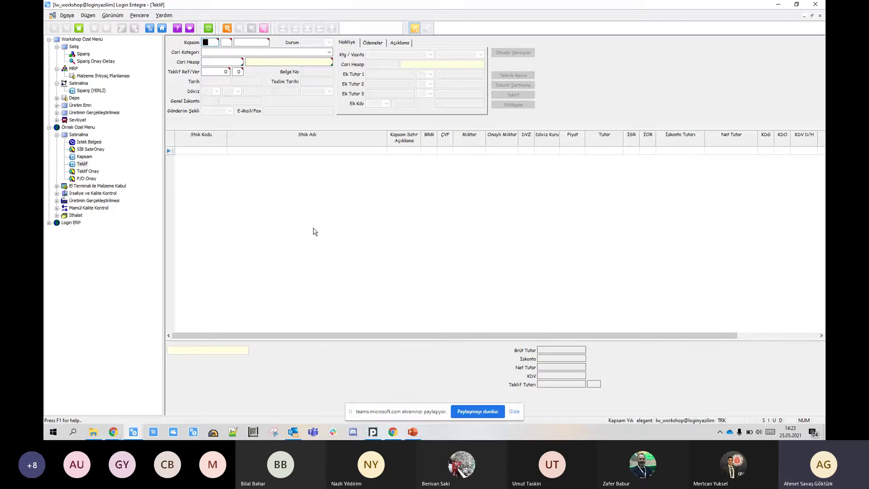
{"action": "key", "text": "F2"}
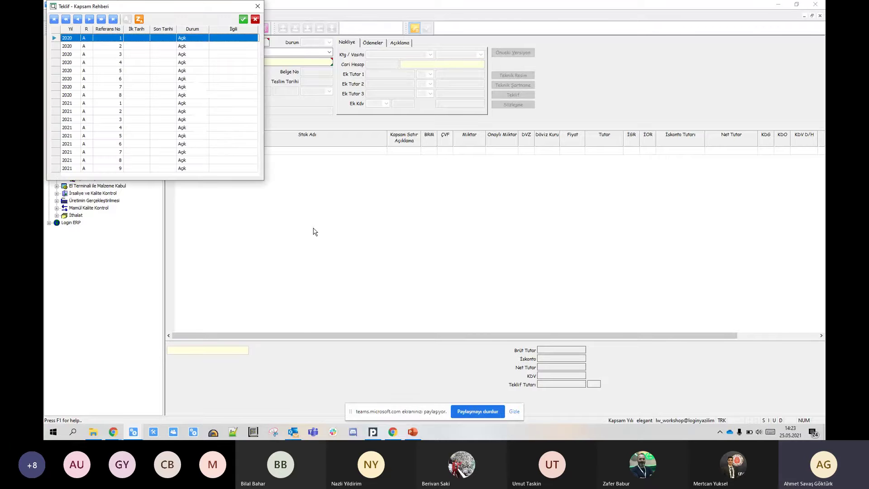
{"action": "key", "text": "Down"}
{"action": "key", "text": "Return"}
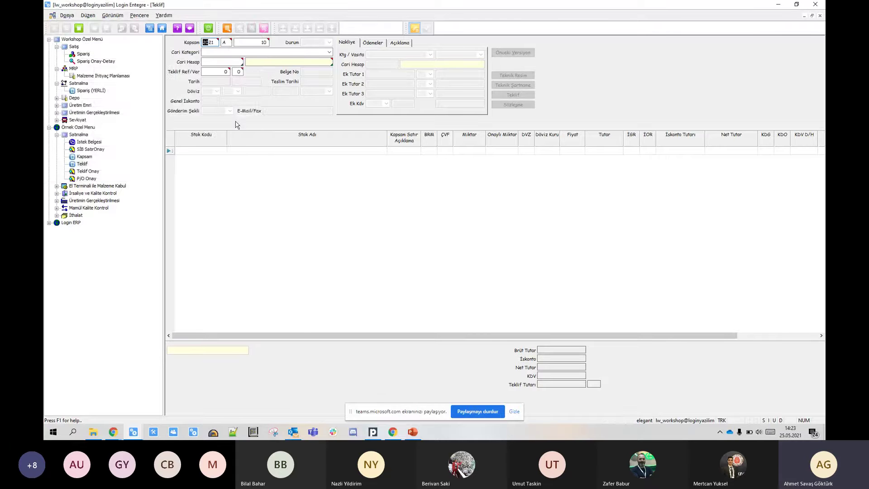
Set the quotation's supplier to TEST SATICI CARİ A.Ş. from the Yurtiçi Satıcılar category and create the new Teklif record
{"action": "left_click", "coordinate": [272, 52]}
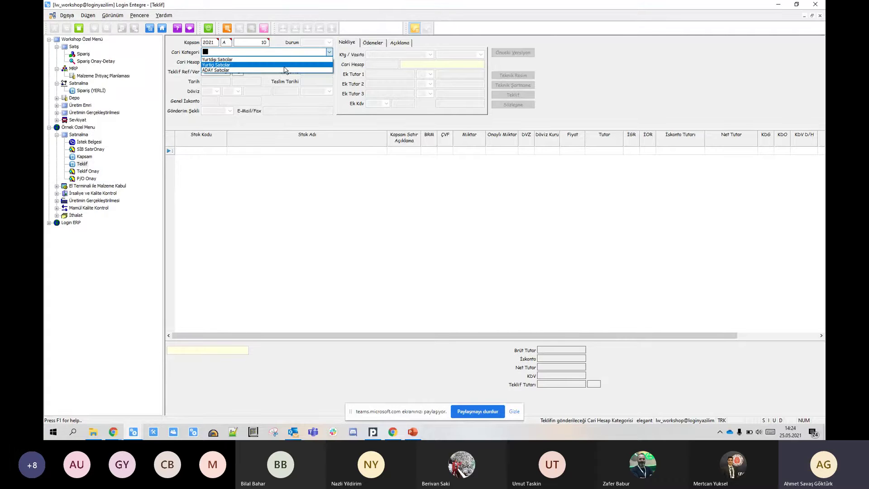
{"action": "left_click", "coordinate": [277, 64]}
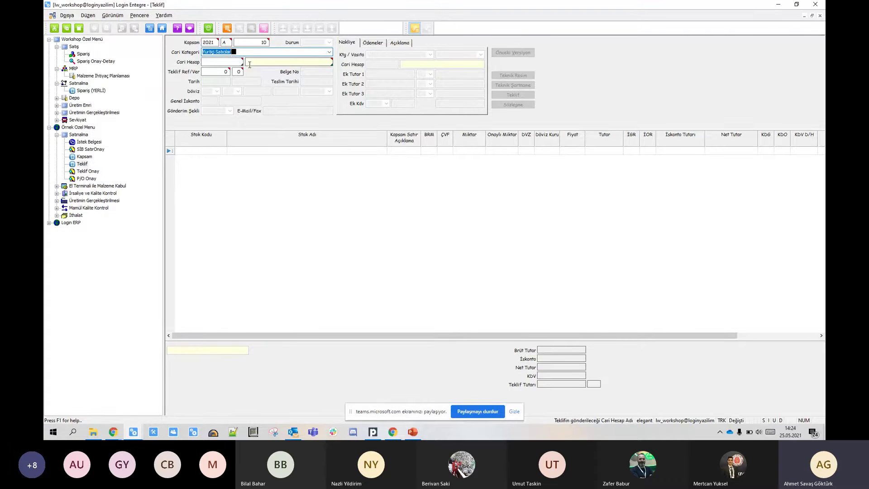
{"action": "left_click", "coordinate": [245, 63]}
{"action": "key", "text": "Return"}
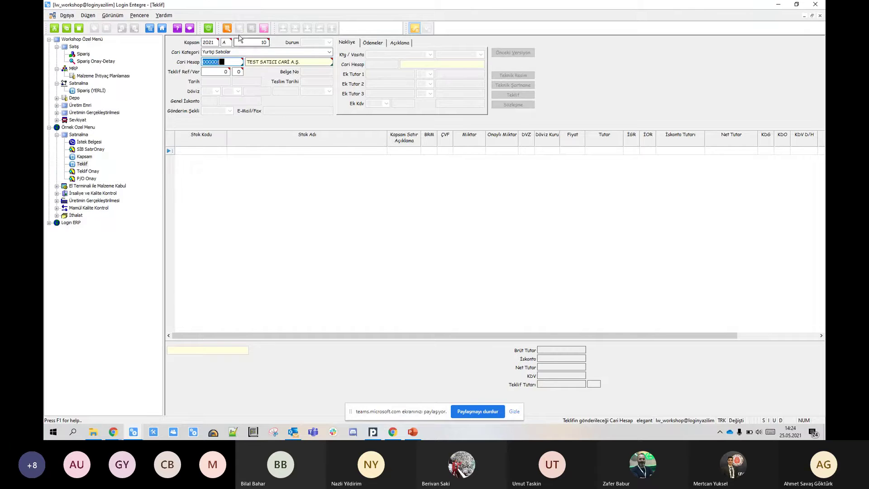
{"action": "left_click", "coordinate": [226, 28]}
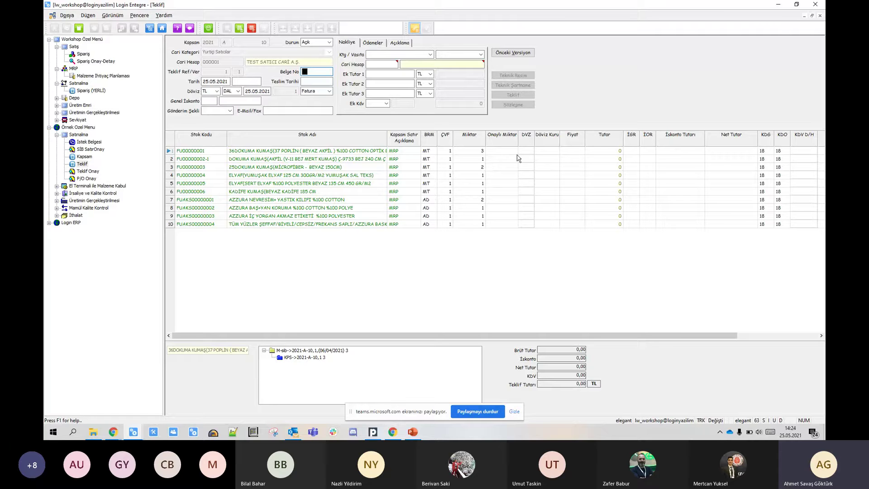
Enter a unit price of 10 for all ten quotation lines and dismiss the mail notification
{"action": "left_click", "coordinate": [570, 153]}
{"action": "type", "text": "10"}
{"action": "key", "text": "Down"}
{"action": "type", "text": "10"}
{"action": "key", "text": "Down"}
{"action": "type", "text": "10"}
{"action": "key", "text": "Down"}
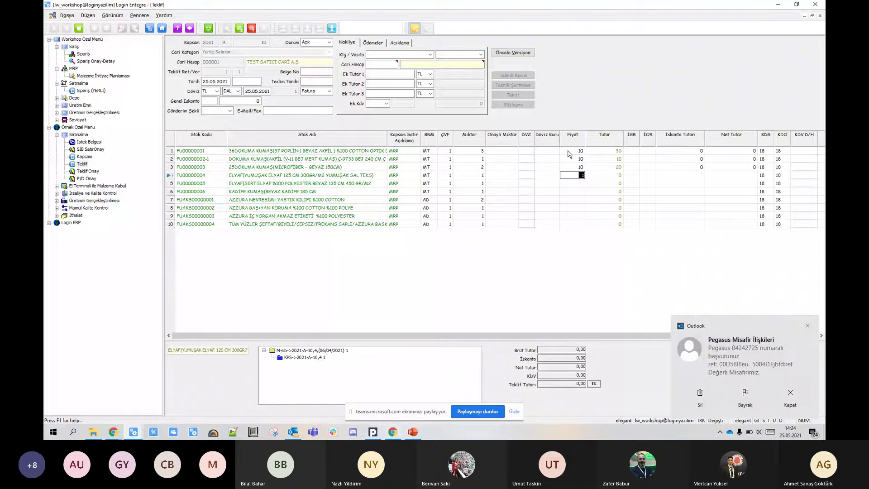
{"action": "key", "text": "1"}
{"action": "key", "text": "0"}
{"action": "key", "text": "Down"}
{"action": "key", "text": "1"}
{"action": "key", "text": "0"}
{"action": "key", "text": "Down"}
{"action": "key", "text": "1"}
{"action": "key", "text": "0"}
{"action": "key", "text": "Down"}
{"action": "key", "text": "1"}
{"action": "key", "text": "0"}
{"action": "key", "text": "Down"}
{"action": "key", "text": "1"}
{"action": "key", "text": "0"}
{"action": "key", "text": "Down"}
{"action": "key", "text": "1"}
{"action": "key", "text": "0"}
{"action": "key", "text": "Down"}
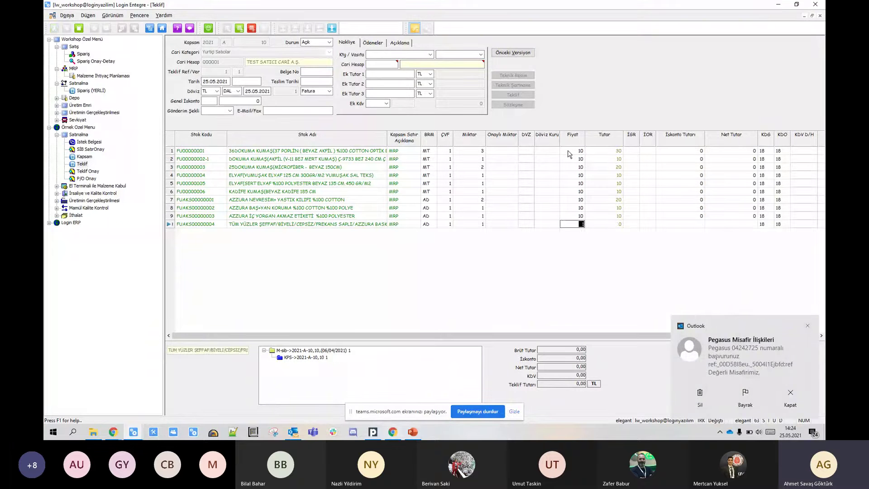
{"action": "type", "text": "10"}
{"action": "key", "text": "Up"}
{"action": "left_click", "coordinate": [807, 327]}
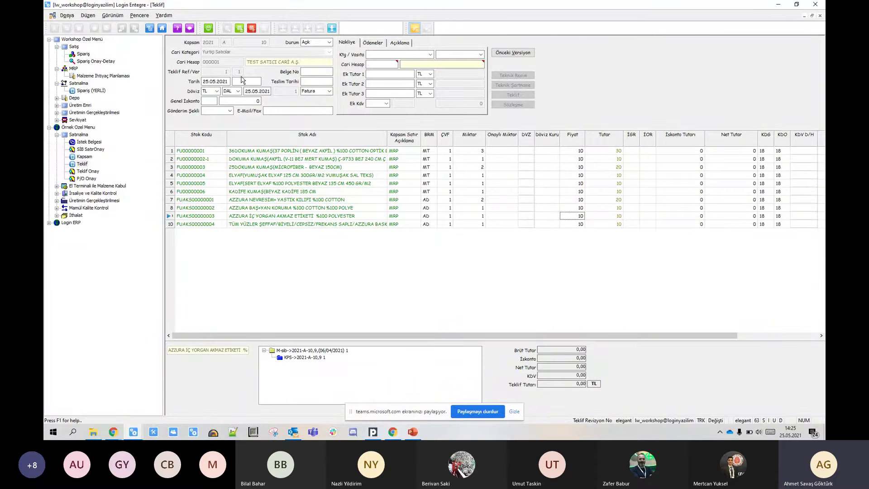
Save the supplier quotation, confirming the edits, and close the Teklif form
{"action": "left_click", "coordinate": [240, 29]}
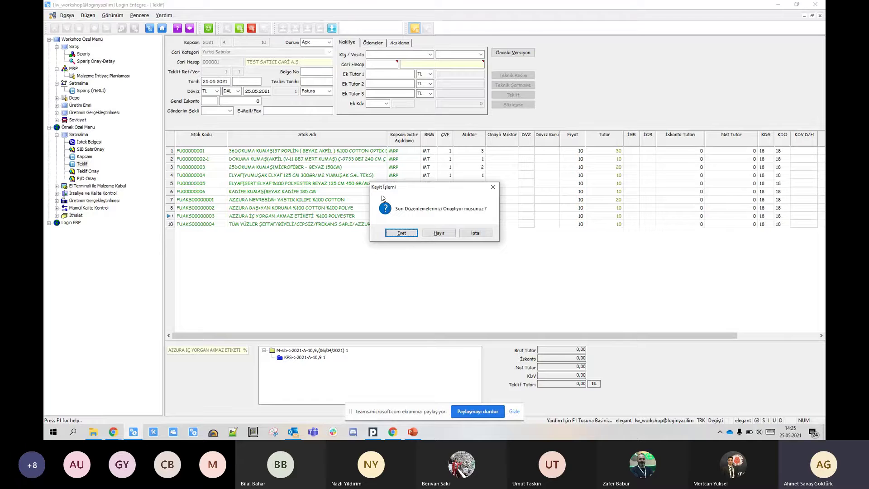
{"action": "left_click", "coordinate": [401, 233]}
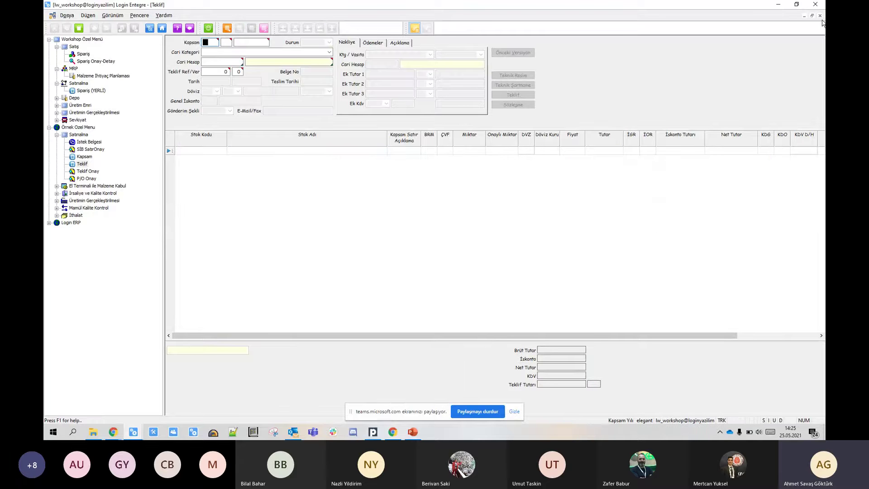
{"action": "left_click", "coordinate": [820, 15]}
Open the Teklif Onay form and list the open quotation lines with dates up to 31.05.2021
{"action": "left_click", "coordinate": [90, 172]}
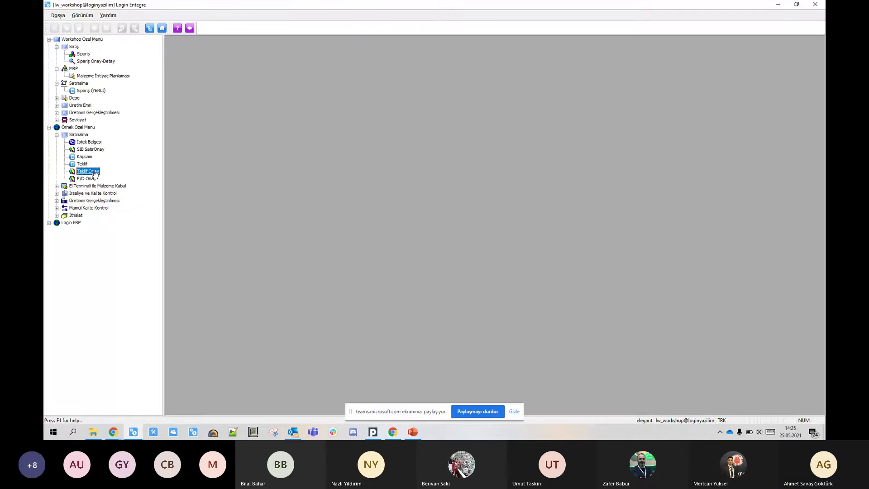
{"action": "left_click", "coordinate": [94, 175]}
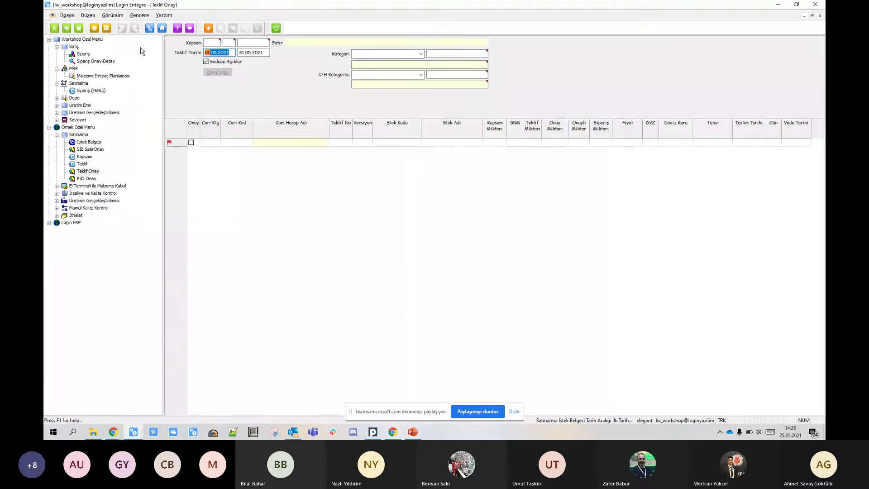
{"action": "left_click", "coordinate": [208, 28]}
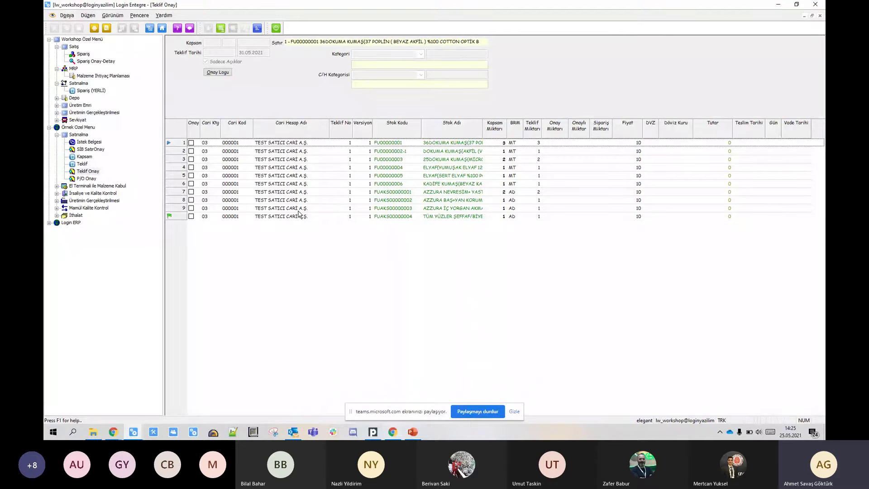
Mark all ten TEST SATICI CARİ A.Ş. quotation lines for approval
{"action": "key", "text": "space"}
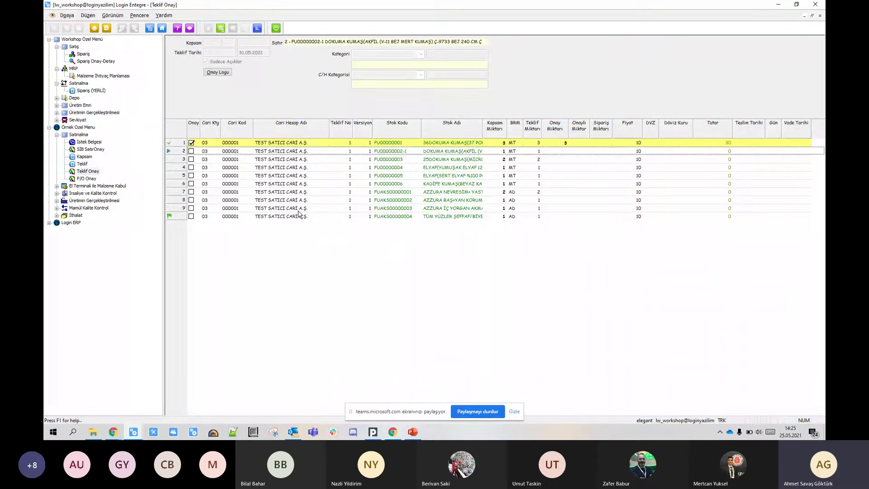
{"action": "key", "text": "space"}
{"action": "key", "text": "space"}
{"action": "key", "text": "space"}
{"action": "key", "text": "space"}
{"action": "key", "text": "space"}
{"action": "key", "text": "space"}
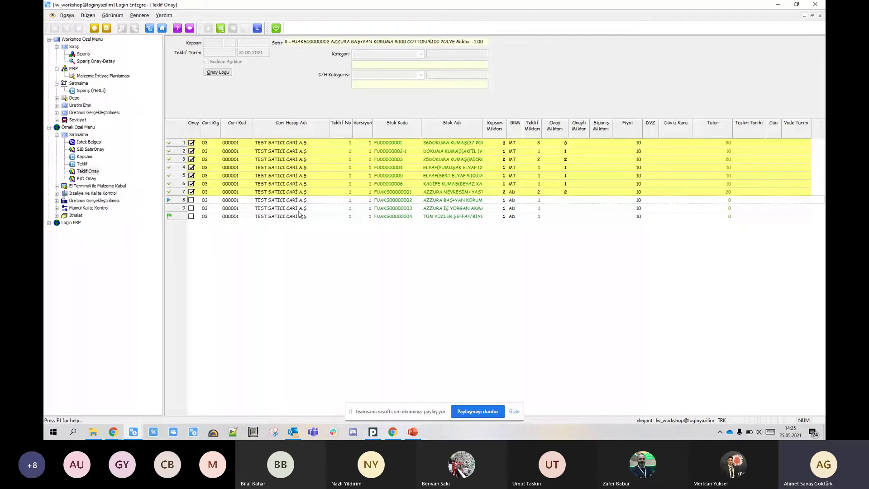
{"action": "key", "text": "space"}
{"action": "key", "text": "space"}
{"action": "key", "text": "space"}
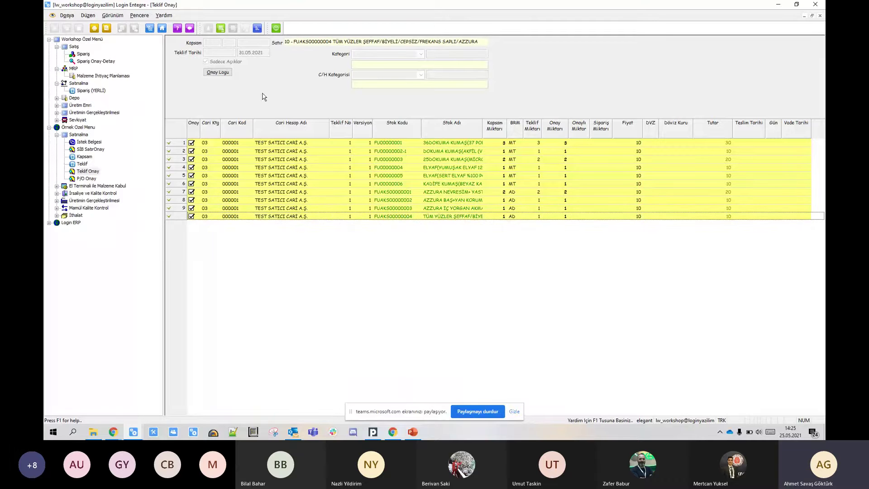
{"action": "left_click", "coordinate": [432, 169]}
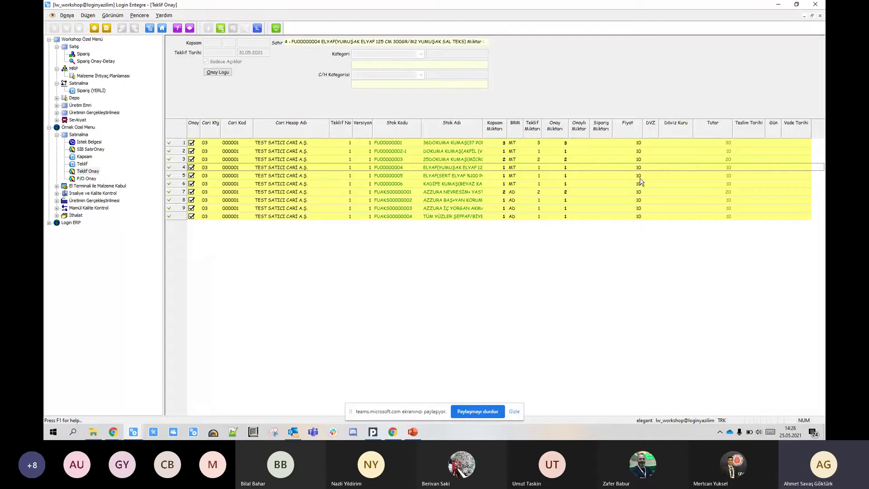
Save the approval of the marked quotation lines and close the Teklif Onay form
{"action": "left_click", "coordinate": [220, 28]}
{"action": "key", "text": "Return"}
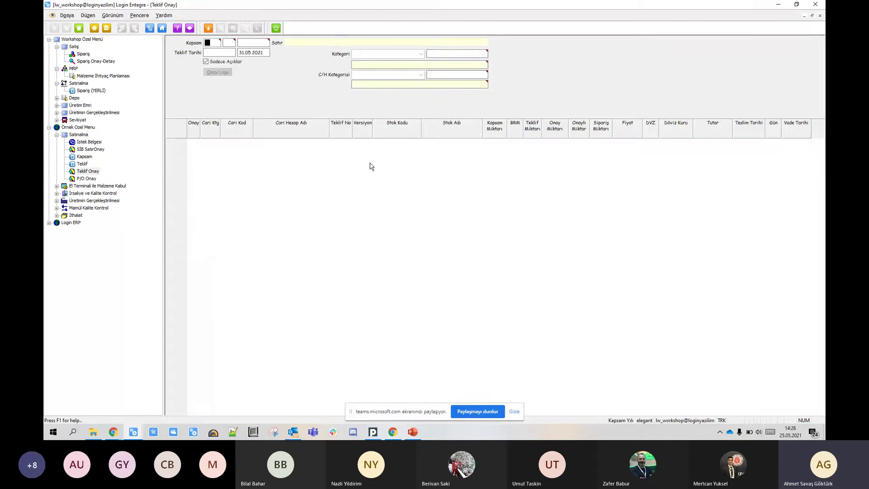
{"action": "left_click", "coordinate": [820, 17]}
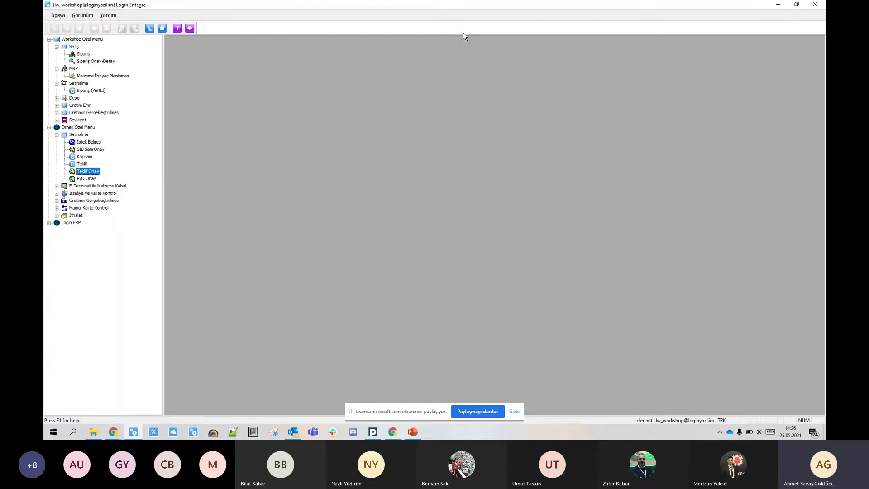
Open the domestic purchase order form, Sipariş (YERLİ), start order 10 and dismiss the mail notification
{"action": "double_click", "coordinate": [97, 91]}
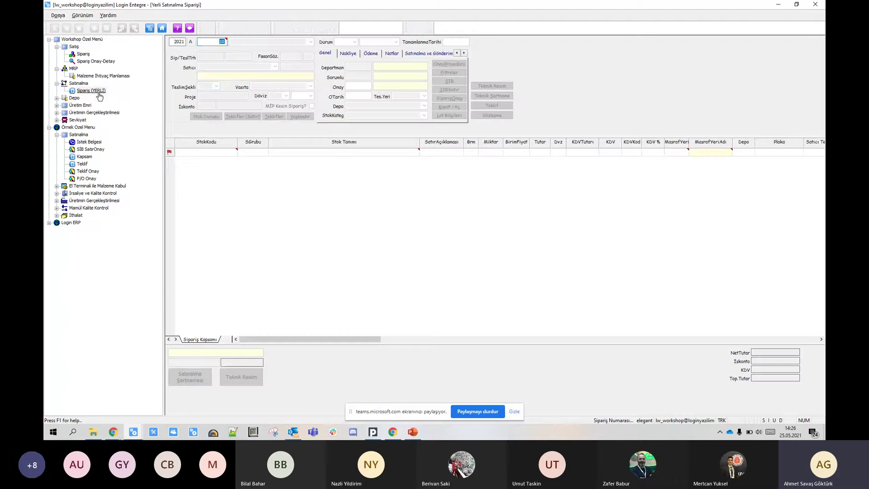
{"action": "left_click", "coordinate": [227, 28]}
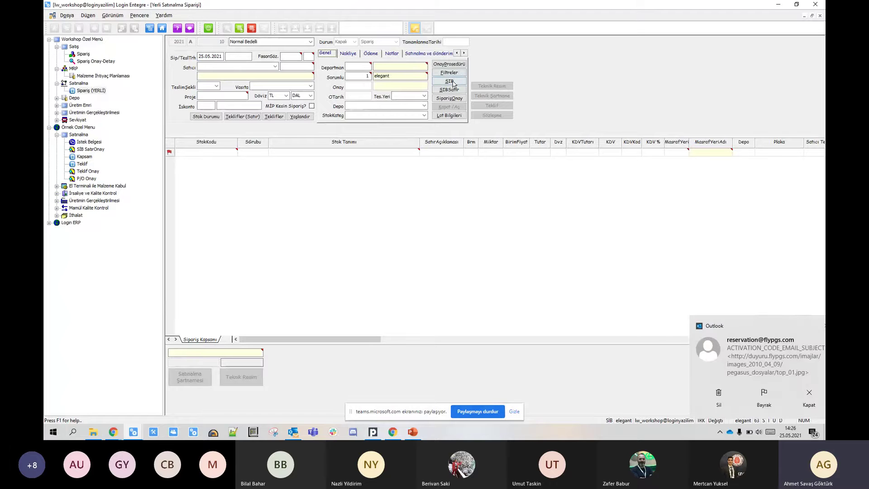
{"action": "left_click", "coordinate": [809, 327]}
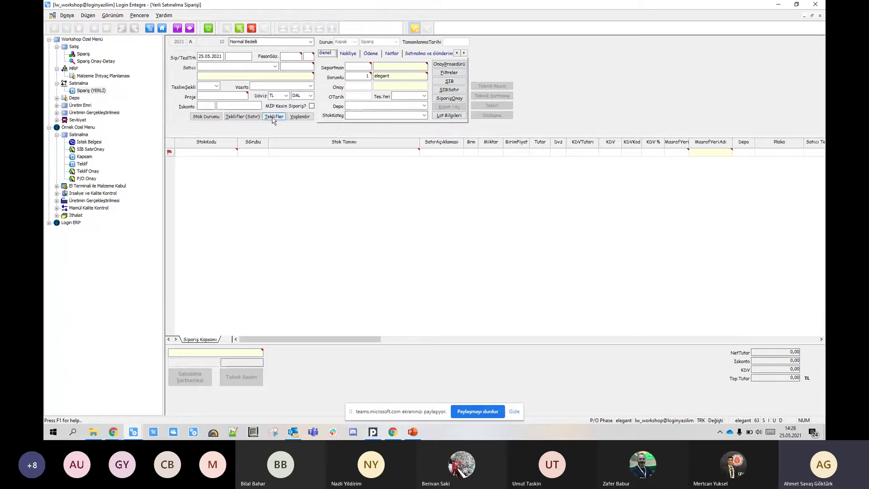
Set the order's supplier to TEST SATICI CARİ A.Ş. under Yurtiçi Satıcılar and bring in the lines of its approved quotation
{"action": "left_click", "coordinate": [274, 67]}
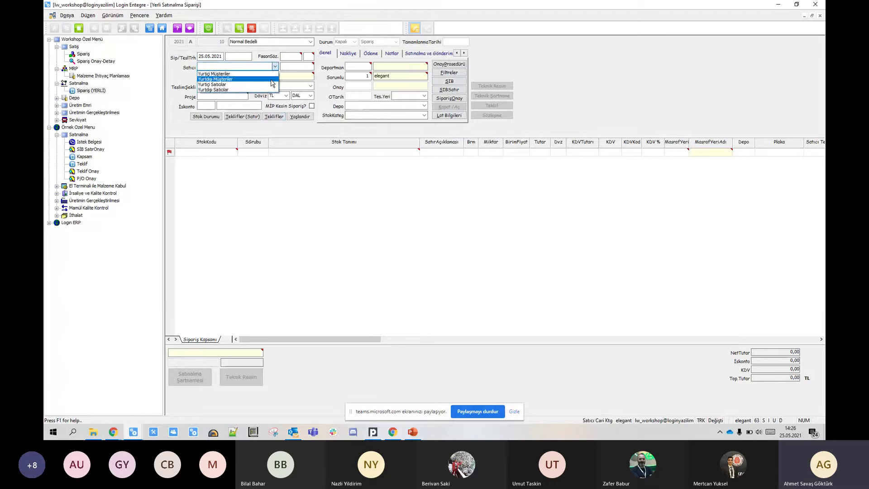
{"action": "left_click", "coordinate": [274, 84]}
{"action": "left_click", "coordinate": [307, 68]}
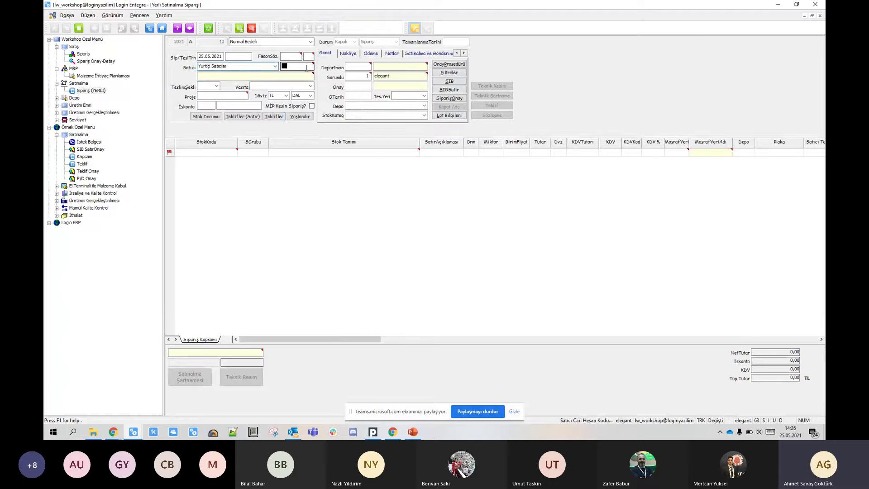
{"action": "double_click", "coordinate": [307, 68]}
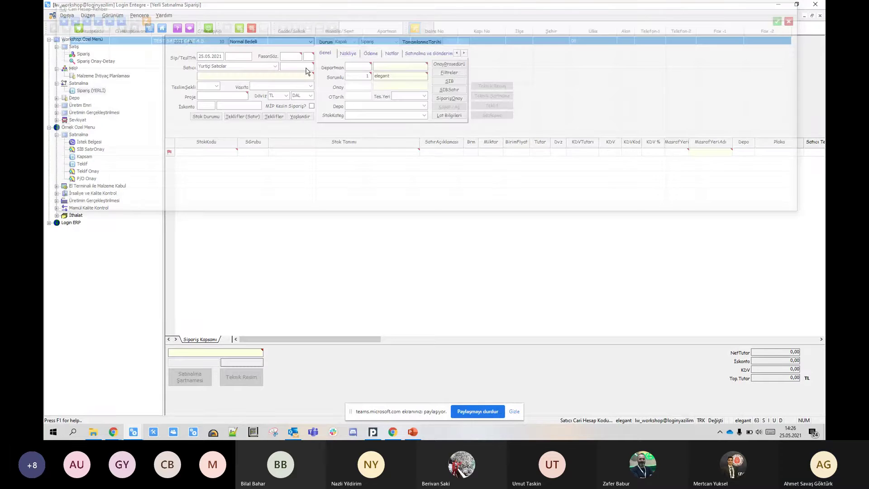
{"action": "left_click", "coordinate": [274, 116]}
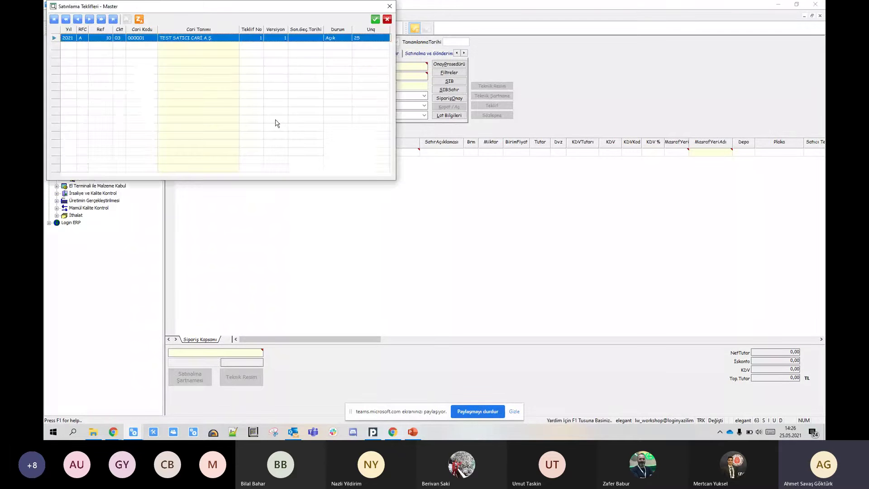
{"action": "key", "text": "Return"}
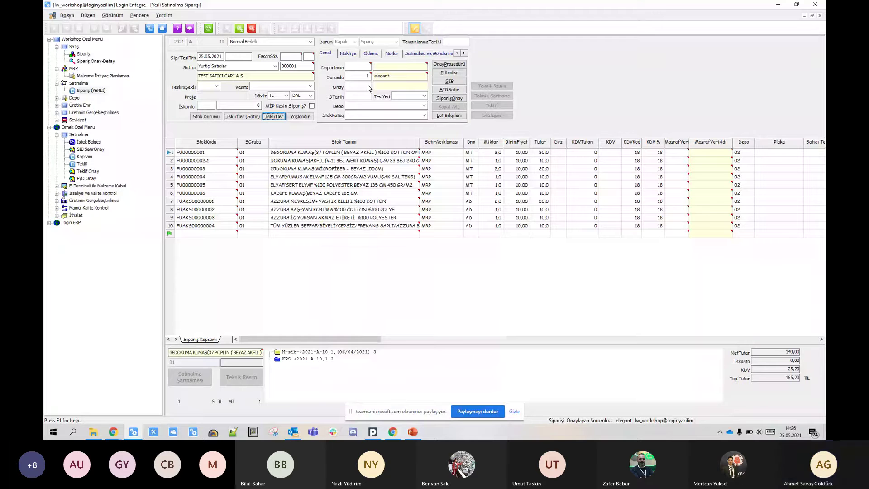
Approve and save the purchase order, dismiss the price list update form without updating, and close the order form
{"action": "left_click", "coordinate": [449, 98]}
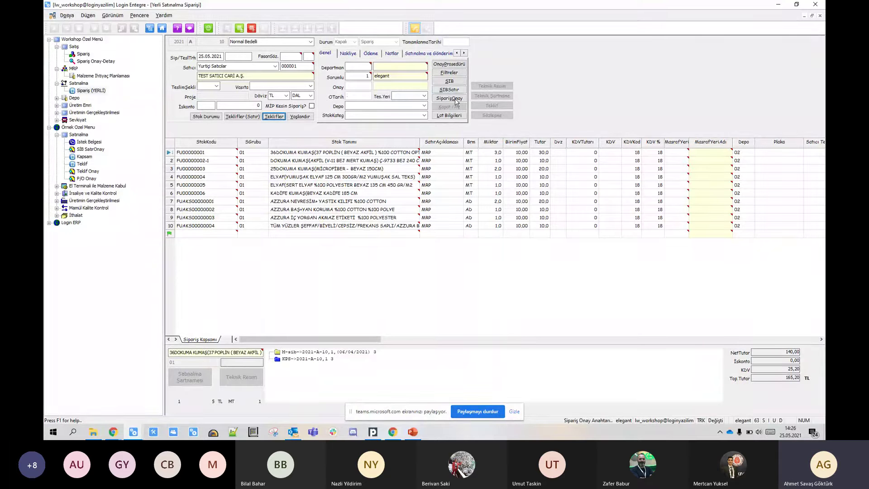
{"action": "left_click", "coordinate": [240, 30]}
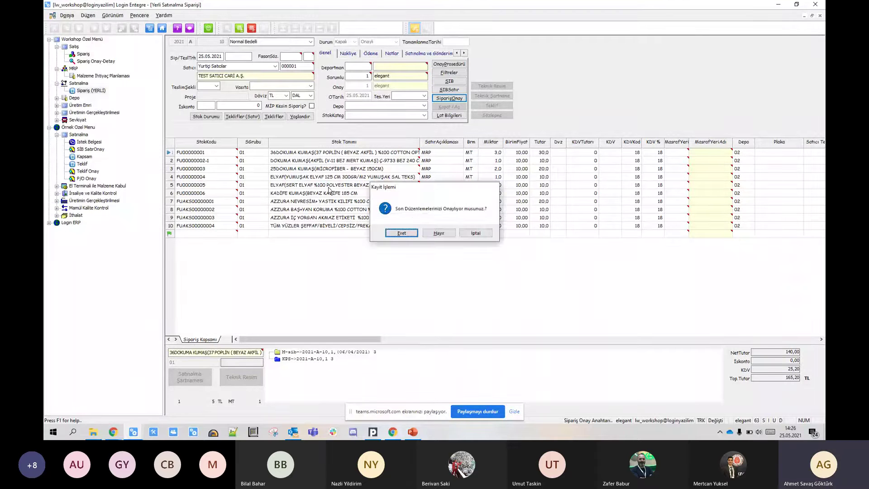
{"action": "key", "text": "Return"}
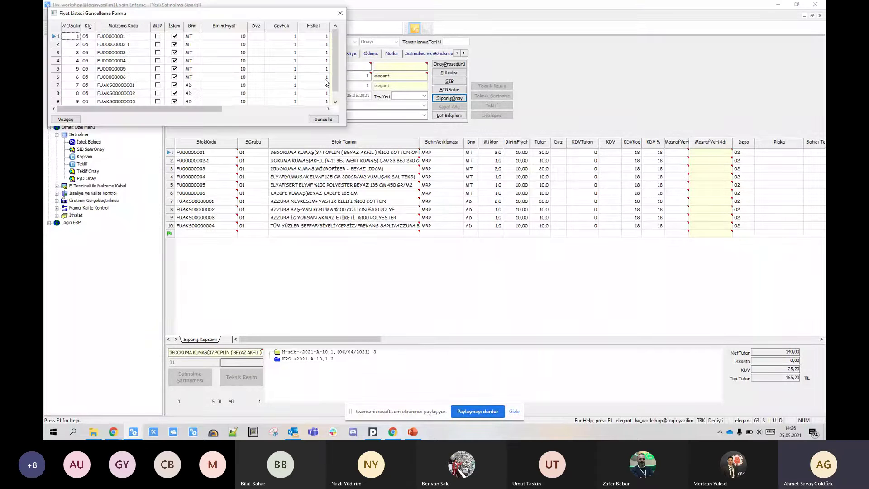
{"action": "left_click", "coordinate": [341, 13]}
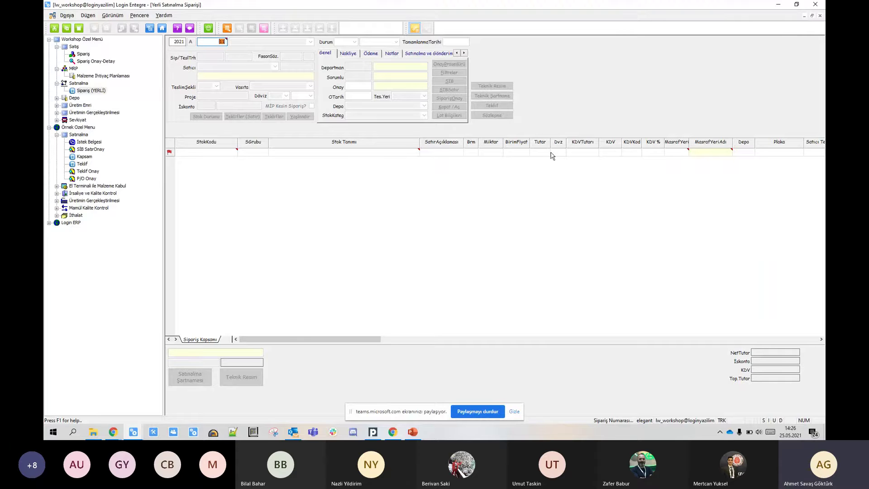
{"action": "left_click", "coordinate": [821, 16]}
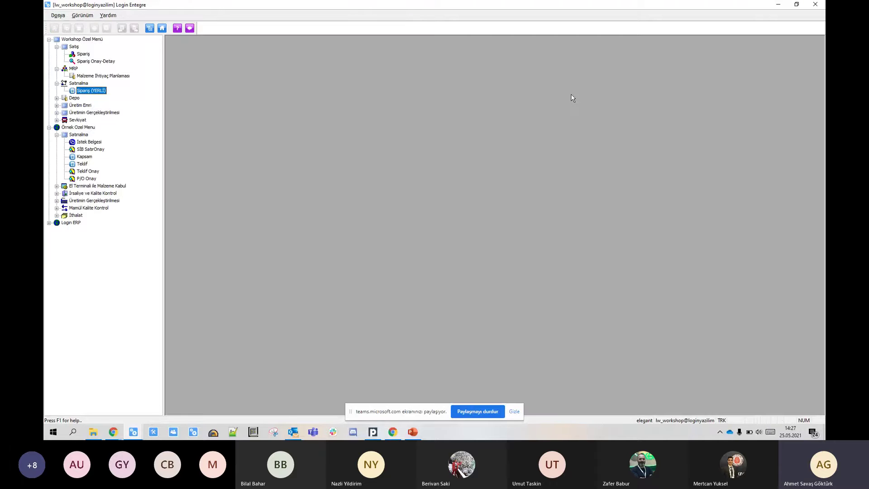
Open the warehouse's purchase waybill form, İrsaliye, start waybill 30 and bring in the open purchase order of TEST SATICI CARİ A.Ş
{"action": "left_click", "coordinate": [64, 99]}
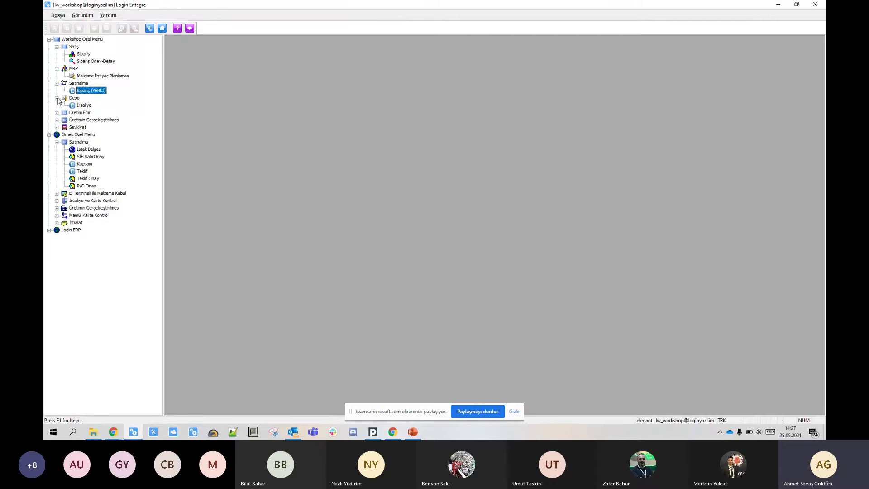
{"action": "double_click", "coordinate": [86, 105]}
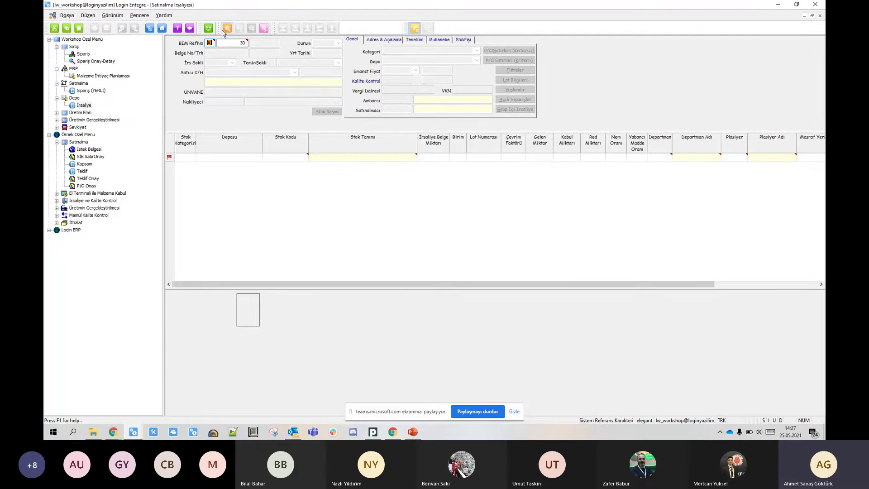
{"action": "left_click", "coordinate": [227, 29]}
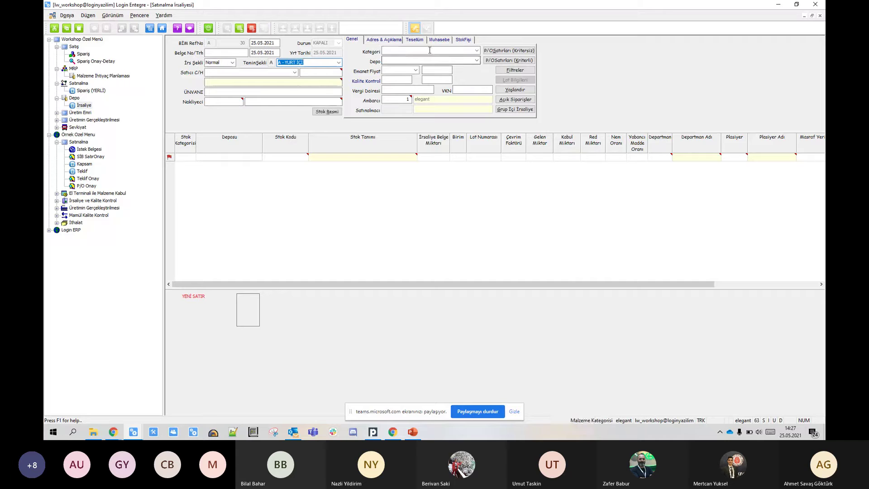
{"action": "left_click", "coordinate": [507, 100]}
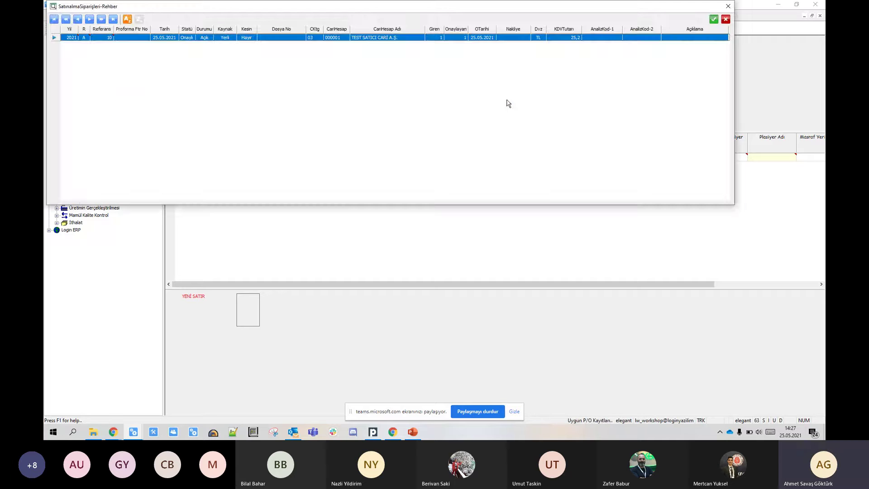
{"action": "double_click", "coordinate": [164, 39]}
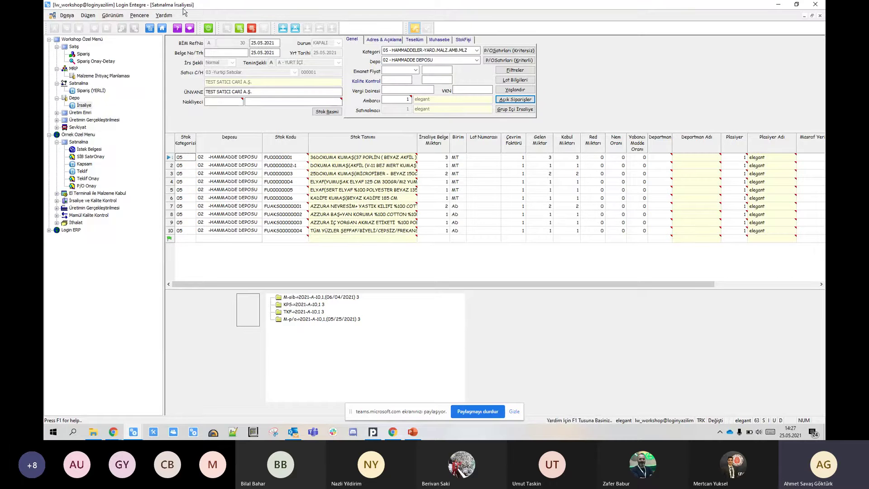
Fill the waybill's document number with a row of ones, save the waybill and close its form
{"action": "left_click", "coordinate": [234, 53]}
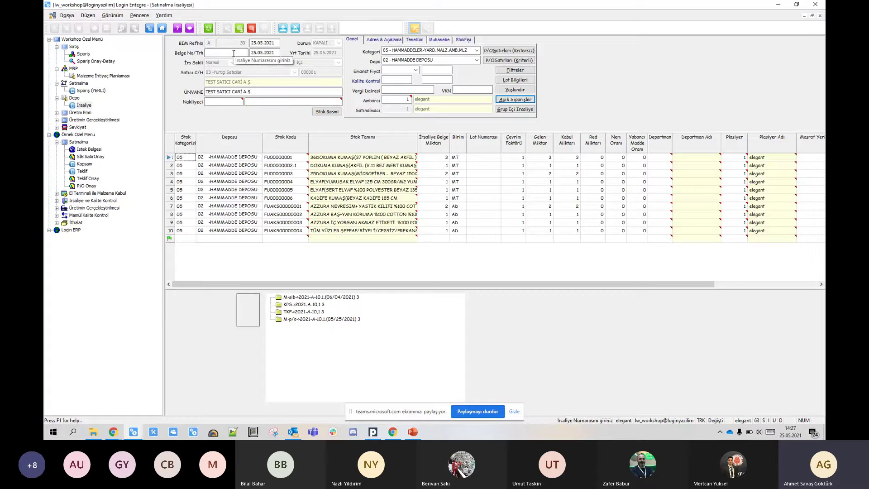
{"action": "type", "text": "1"}
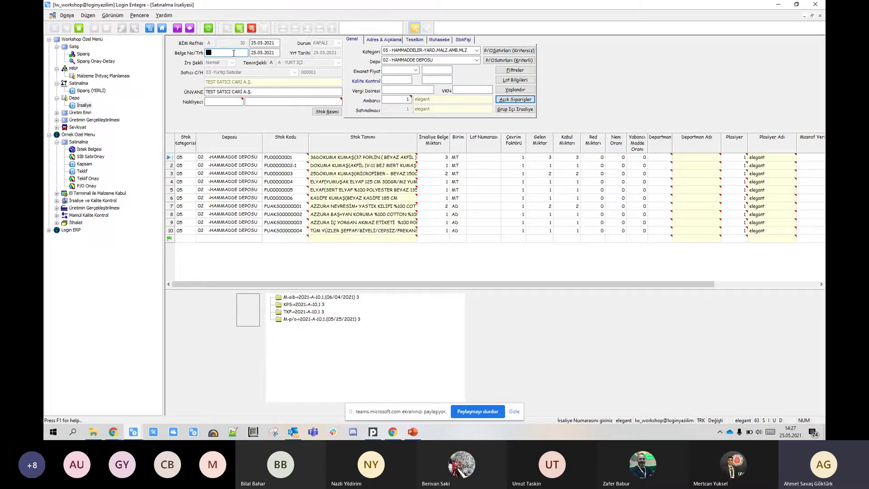
{"action": "type", "text": "111111111"}
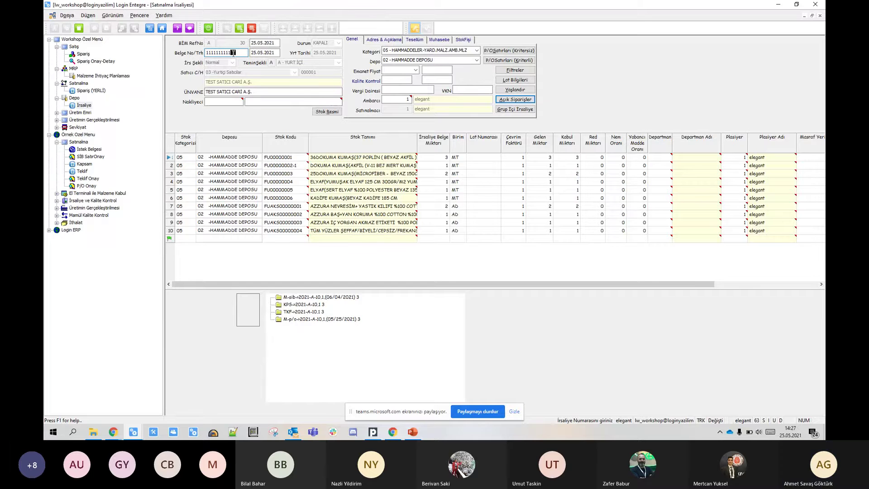
{"action": "left_click", "coordinate": [239, 28]}
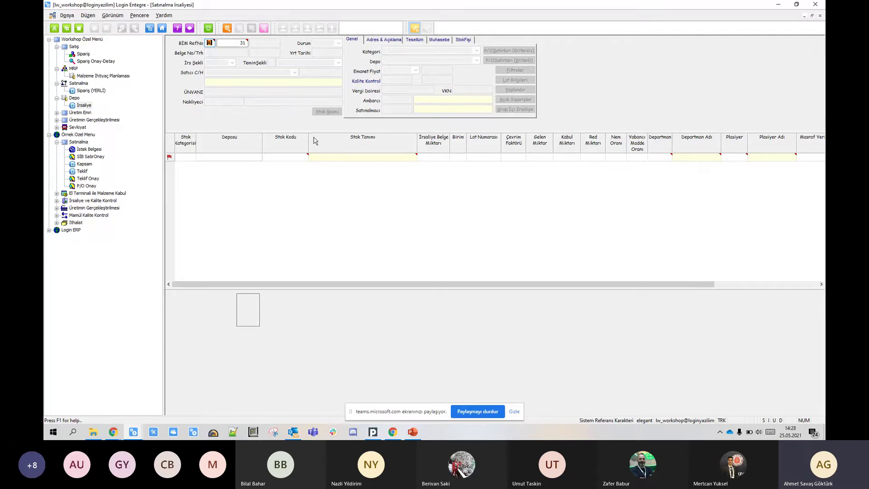
{"action": "left_click", "coordinate": [820, 17]}
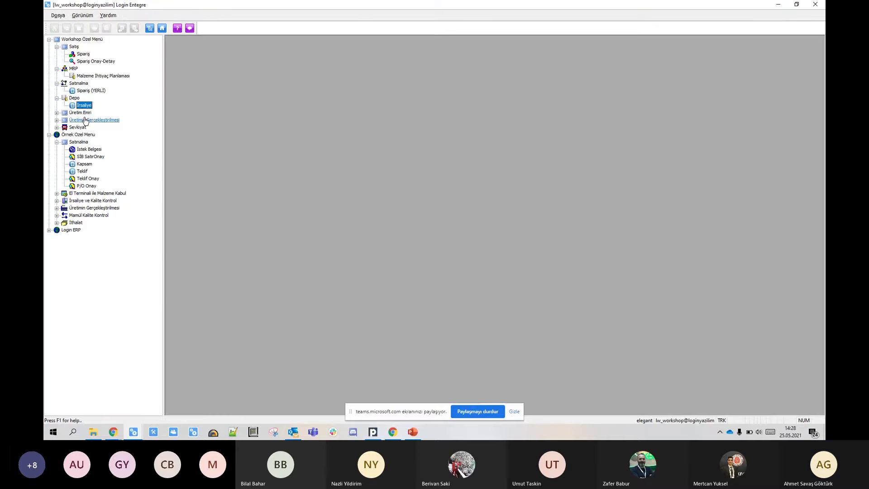
Open the production work order form, Üretim İş Emri, and load the open work order for UYKU SETİ-FUNKY-BEJ
{"action": "left_click", "coordinate": [57, 112]}
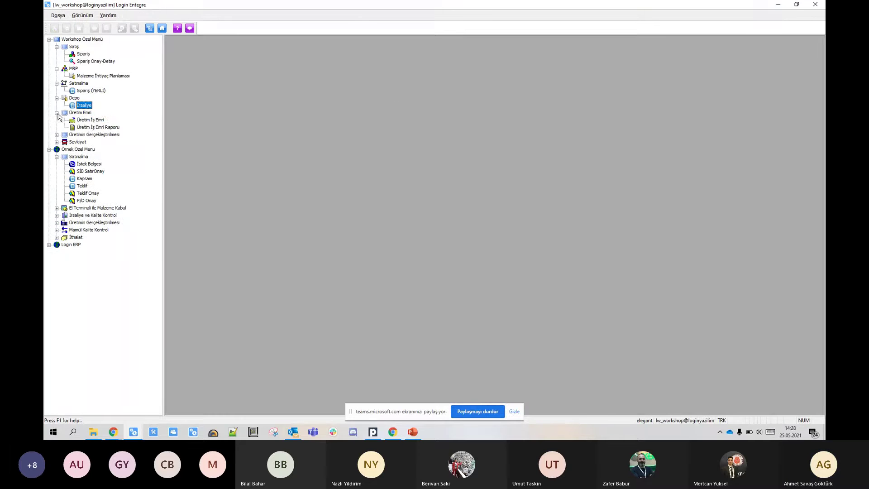
{"action": "double_click", "coordinate": [89, 121]}
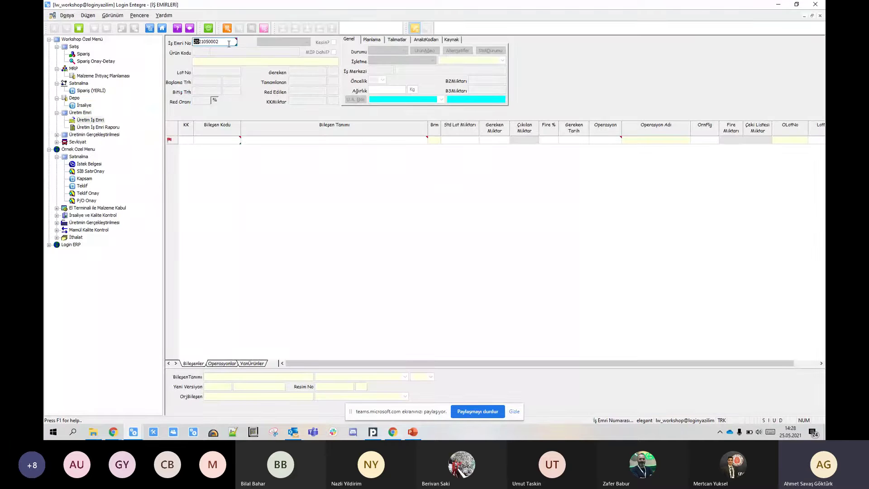
{"action": "left_click", "coordinate": [229, 44]}
{"action": "key", "text": "BackSpace"}
{"action": "type", "text": "1"}
{"action": "double_click", "coordinate": [227, 40]}
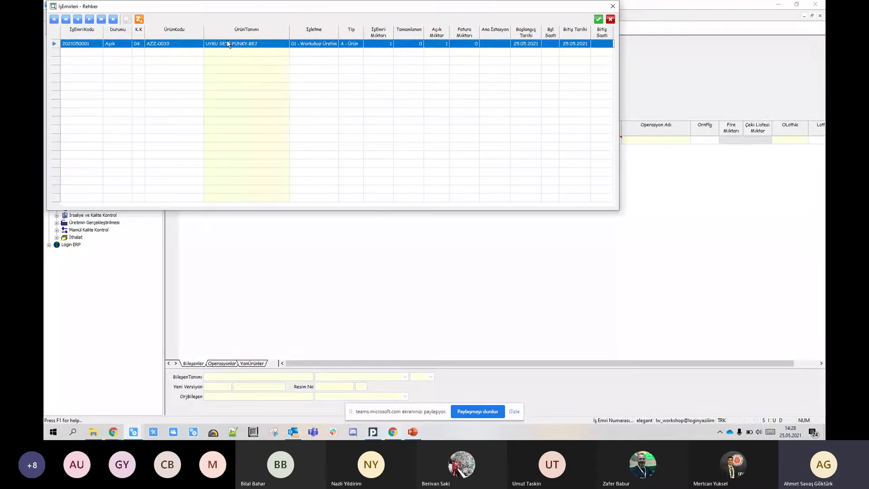
{"action": "double_click", "coordinate": [227, 40]}
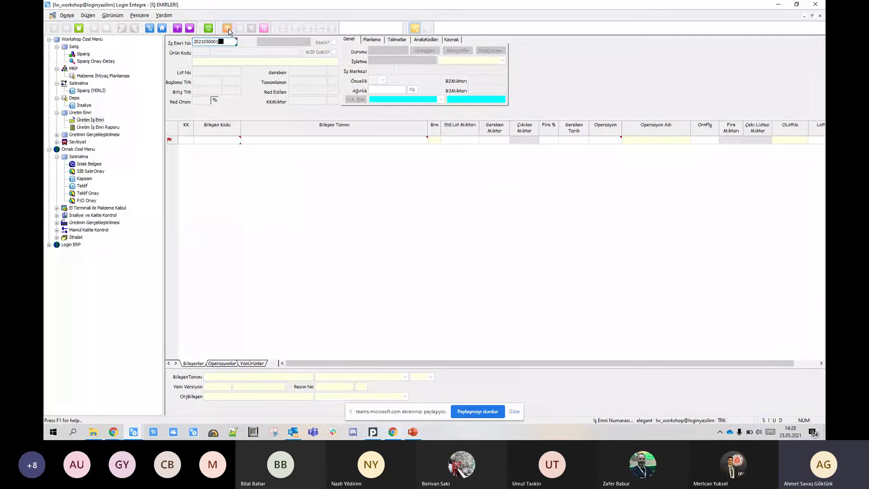
{"action": "left_click", "coordinate": [229, 29]}
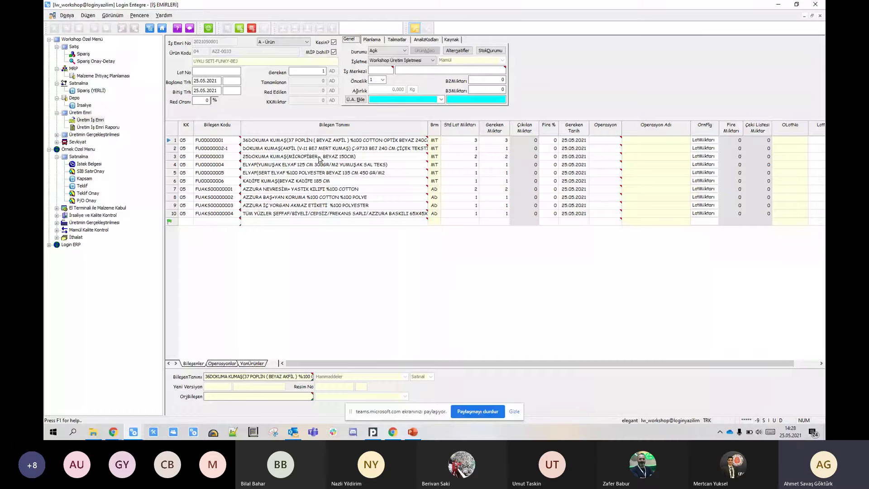
Review the work order's operations and components, and close the work order form
{"action": "key", "text": "ctrl+Tab"}
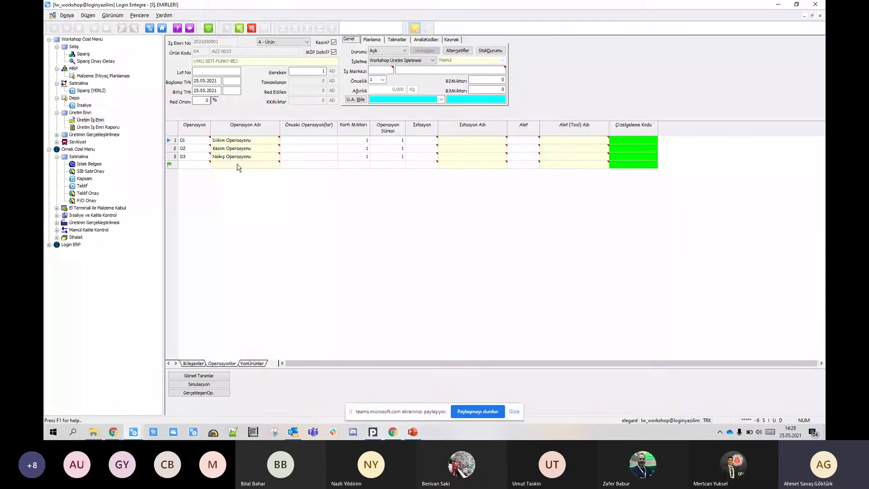
{"action": "left_click", "coordinate": [193, 363]}
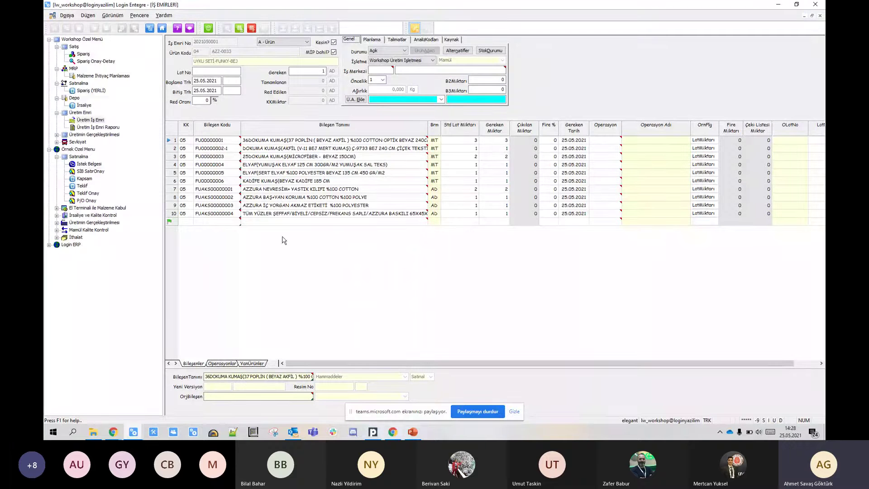
{"action": "left_click", "coordinate": [224, 41]}
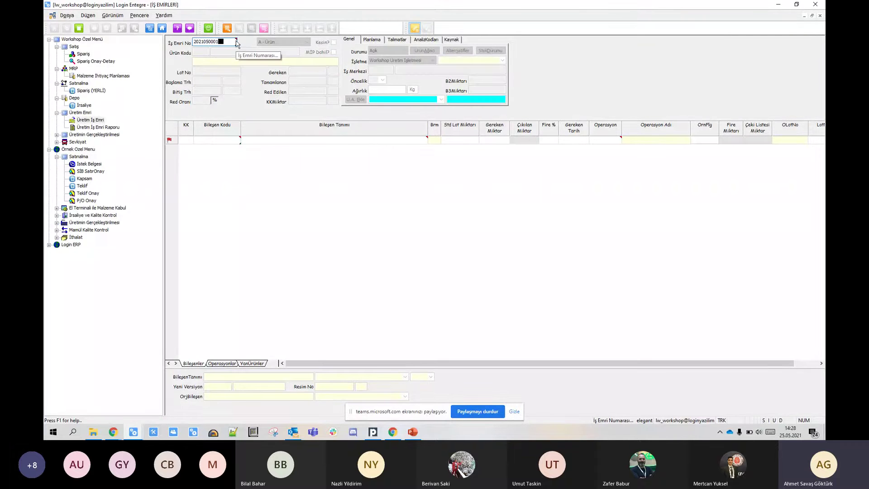
{"action": "key", "text": "Escape"}
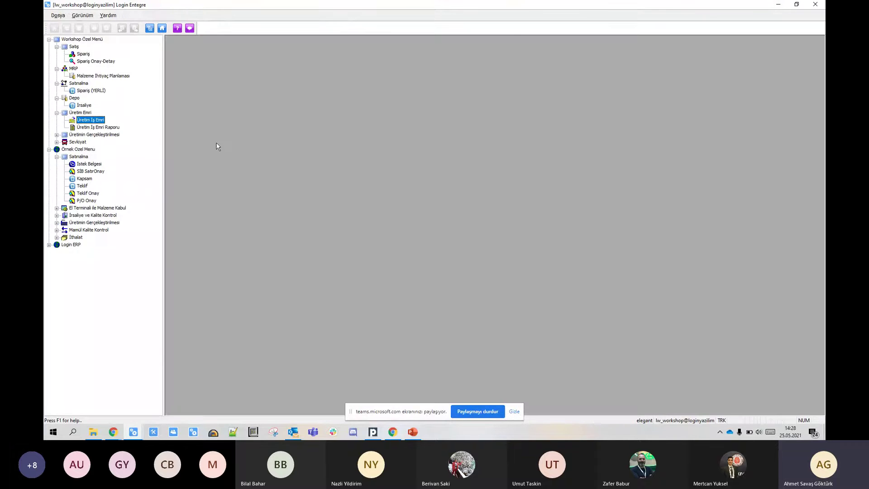
Run the Üretim İş Emri Raporu on screen with the UYKU SETİ-FUNKY-BEJ work order as both start and end of the range
{"action": "double_click", "coordinate": [111, 128]}
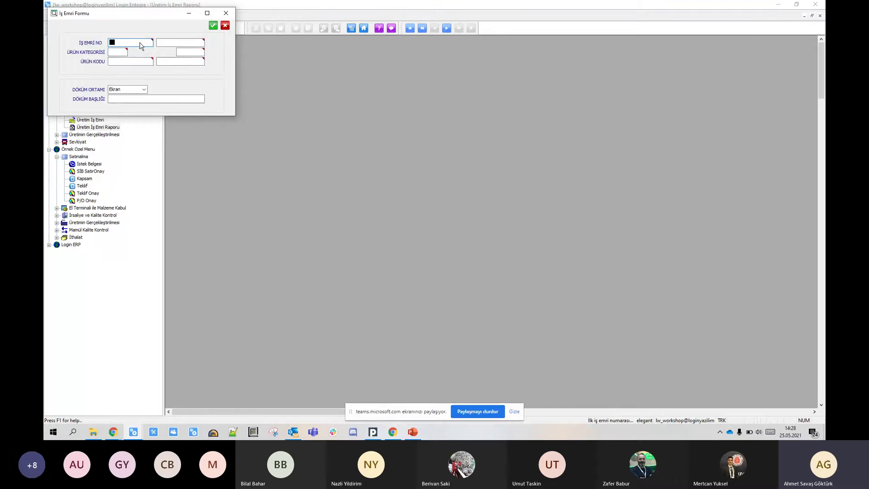
{"action": "type", "text": "2021050001"}
{"action": "double_click", "coordinate": [148, 40]}
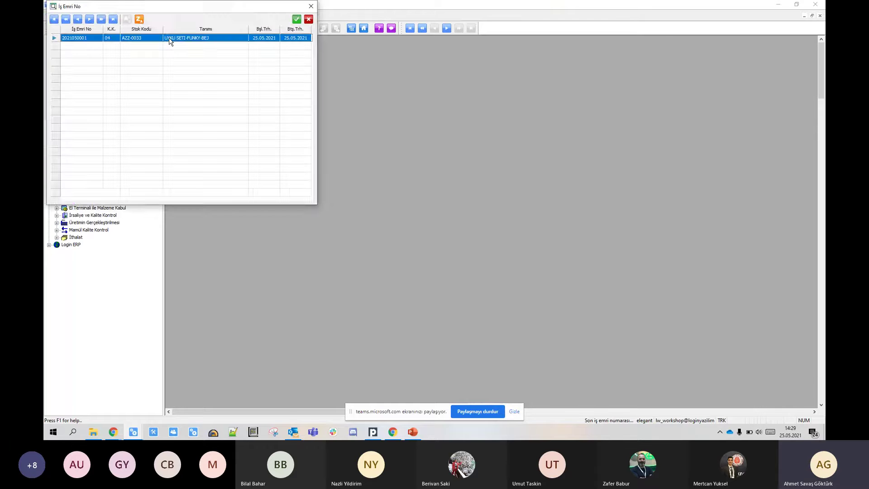
{"action": "double_click", "coordinate": [171, 39]}
{"action": "left_click", "coordinate": [211, 24]}
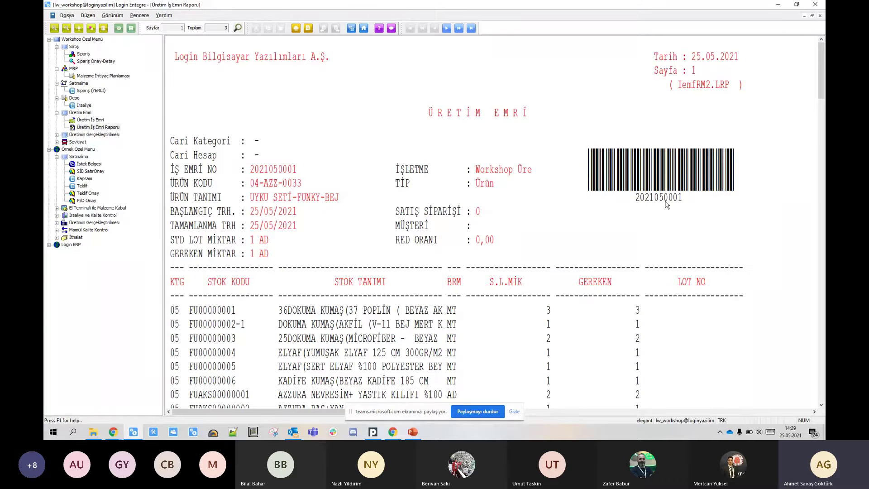
Examine the printed work order's header, barcode and component list, and close the report
{"action": "scroll", "coordinate": [327, 243], "scroll_direction": "down", "scroll_amount": 2}
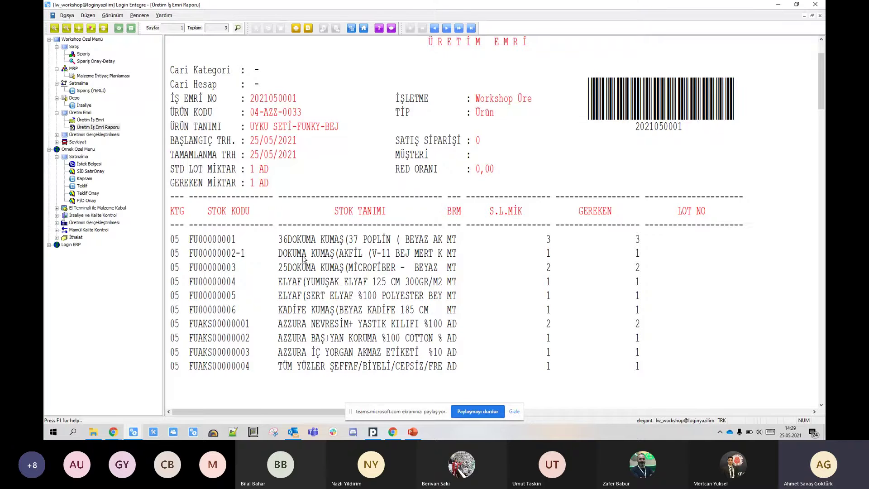
{"action": "scroll", "coordinate": [310, 300], "scroll_direction": "up", "scroll_amount": 3}
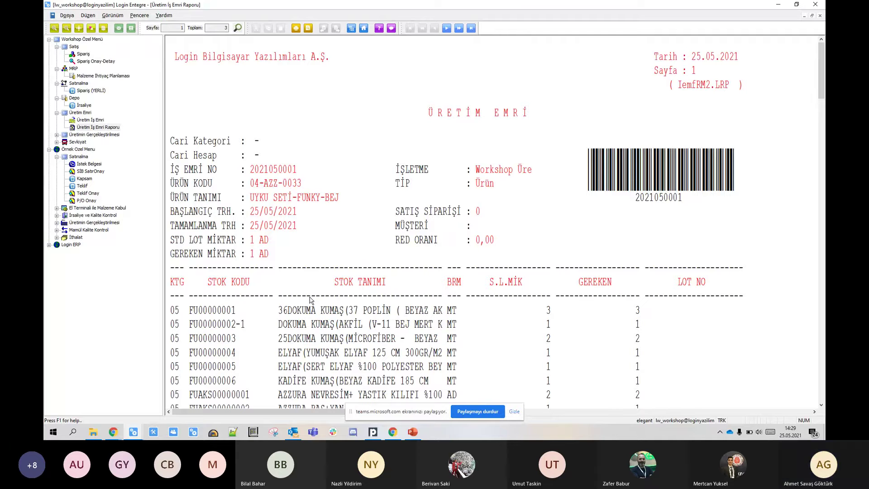
{"action": "scroll", "coordinate": [308, 302], "scroll_direction": "down", "scroll_amount": 5}
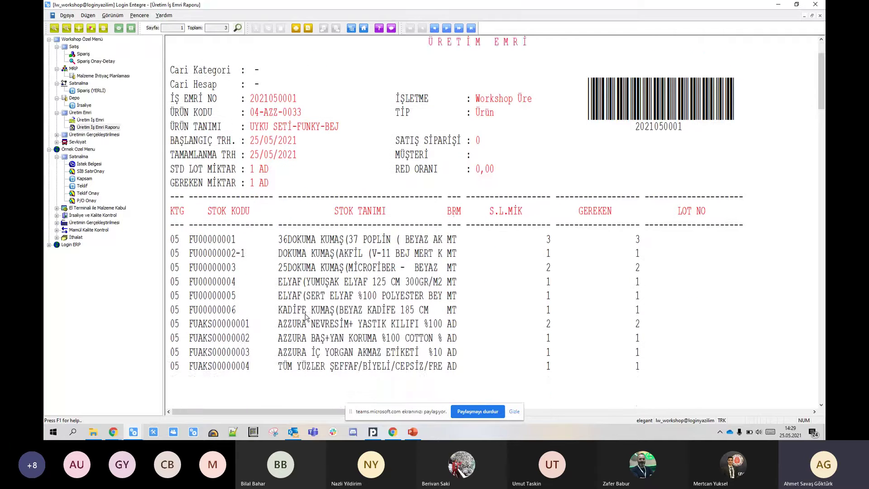
{"action": "scroll", "coordinate": [306, 317], "scroll_direction": "up", "scroll_amount": 5}
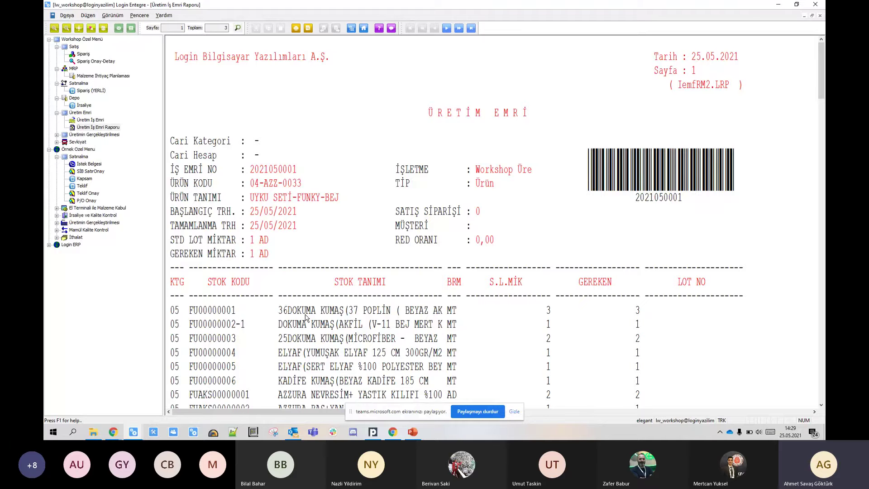
{"action": "left_click", "coordinate": [821, 16]}
Open the BackFlushing form under Üretimin Gerçekleştirilmesi and start a backflush entry for the UYKU SETİ-FUNKY-BEJ work order
{"action": "left_click", "coordinate": [50, 150]}
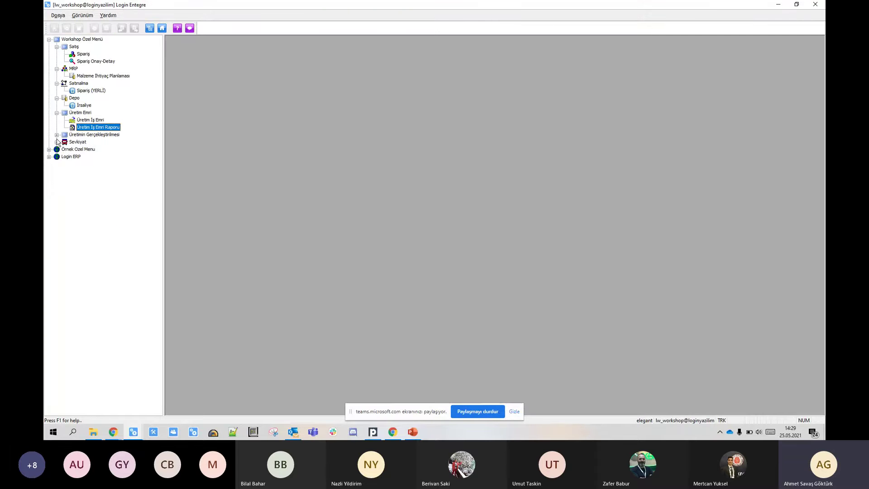
{"action": "left_click", "coordinate": [57, 134]}
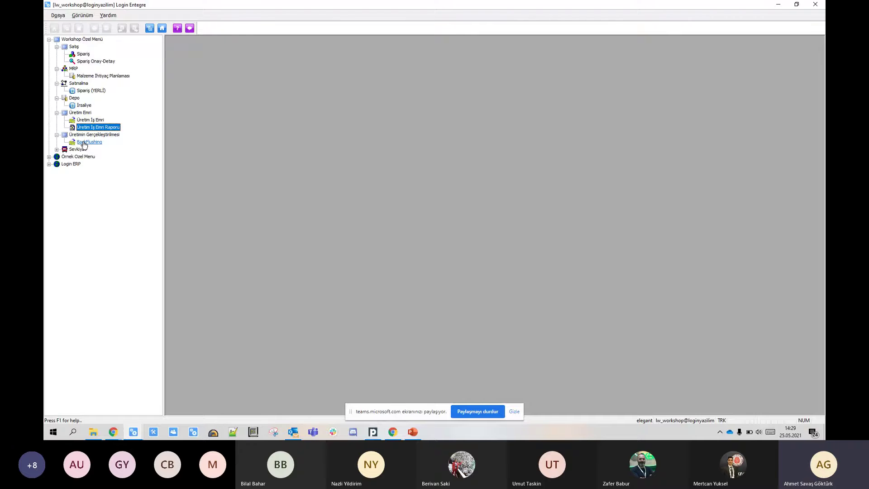
{"action": "left_click", "coordinate": [84, 143]}
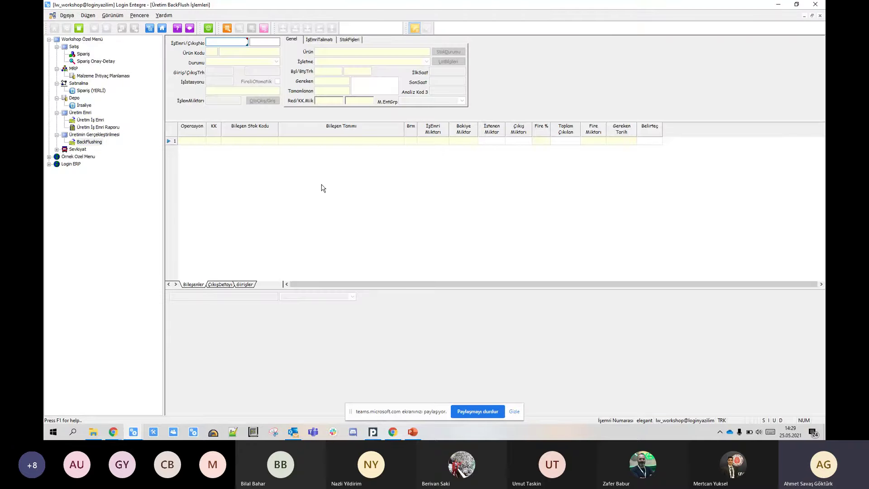
{"action": "key", "text": "F9"}
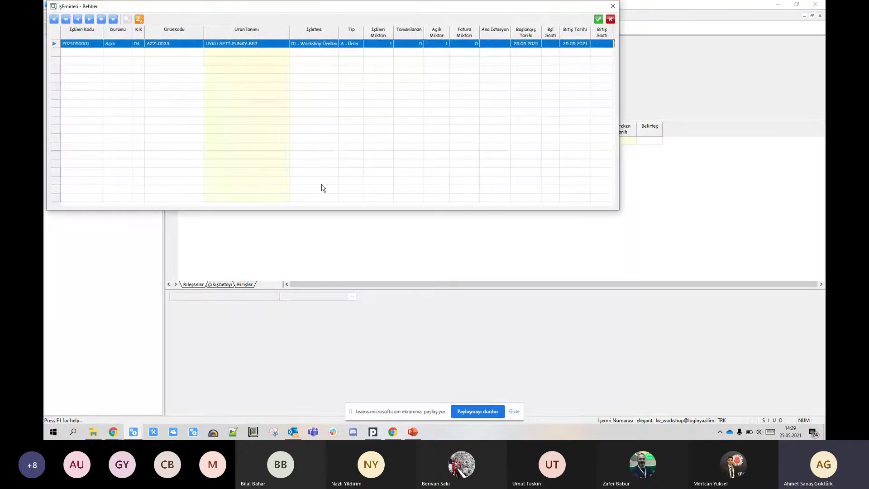
{"action": "key", "text": "Return"}
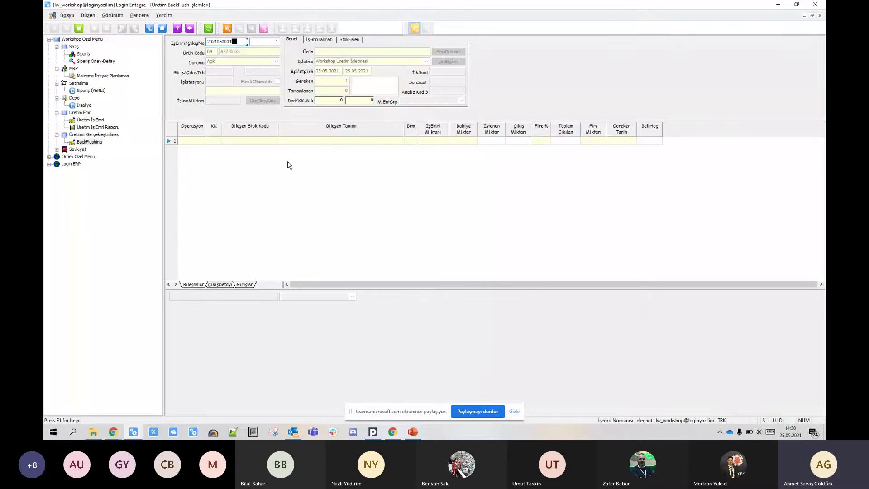
{"action": "left_click", "coordinate": [227, 30]}
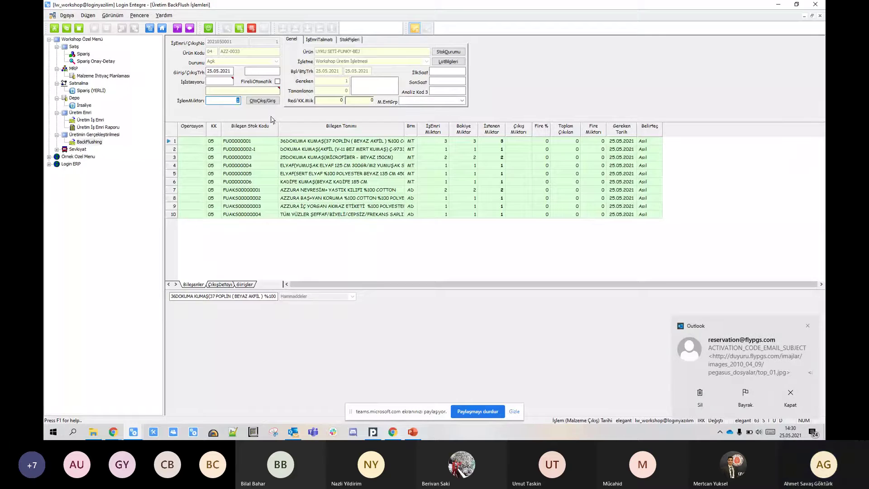
Check the backflush's issue detail and receipt pages, and generate the automatic material issue and product receipt with OtoÇıkış/Giriş
{"action": "left_click", "coordinate": [807, 325]}
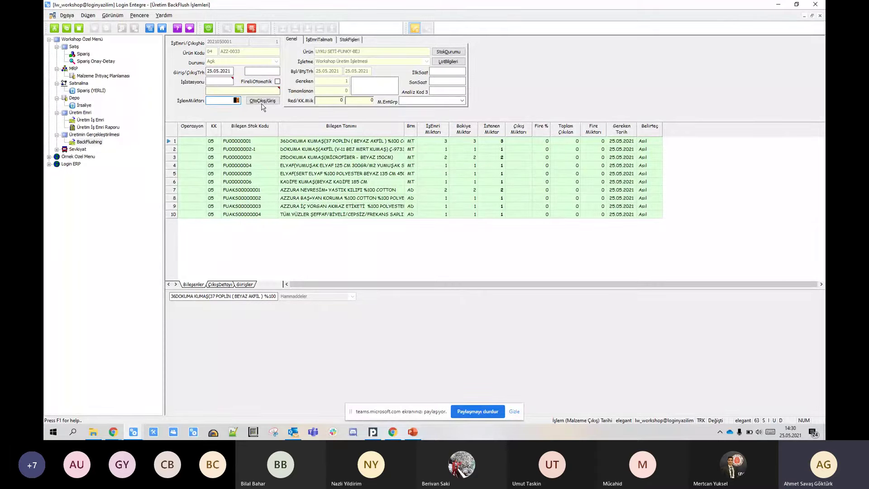
{"action": "left_click", "coordinate": [219, 285]}
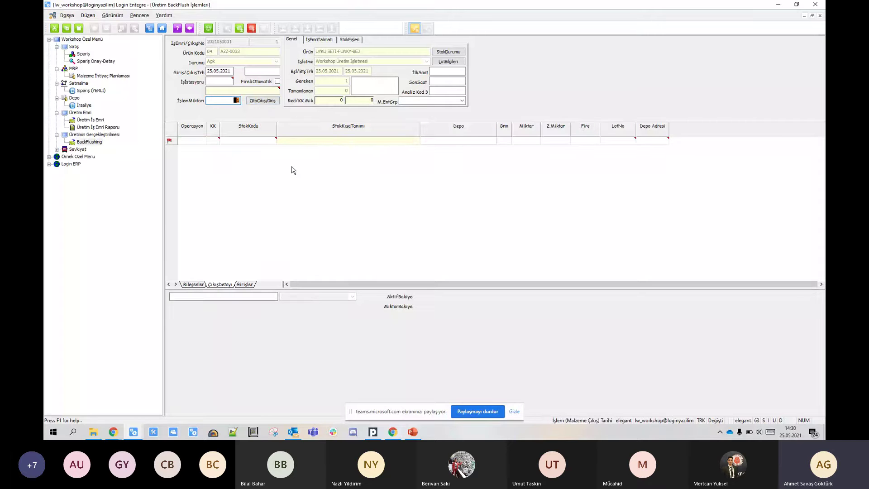
{"action": "left_click", "coordinate": [245, 285]}
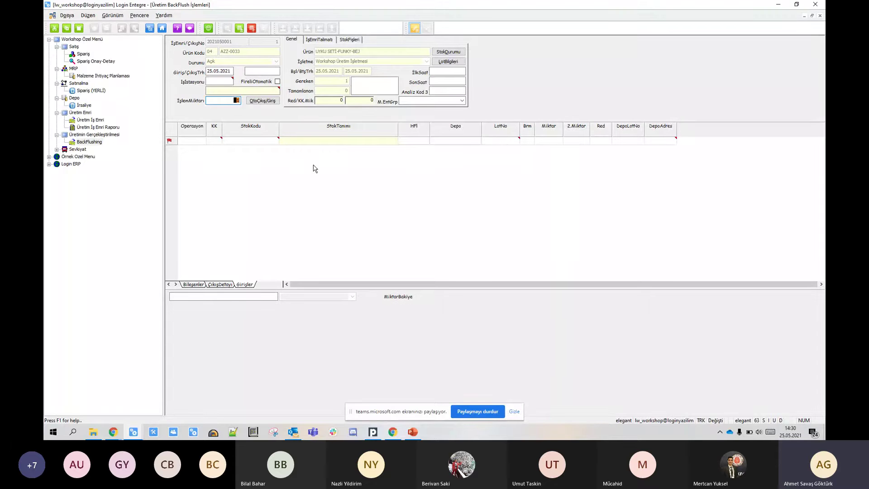
{"action": "left_click", "coordinate": [193, 285]}
{"action": "left_click", "coordinate": [263, 101]}
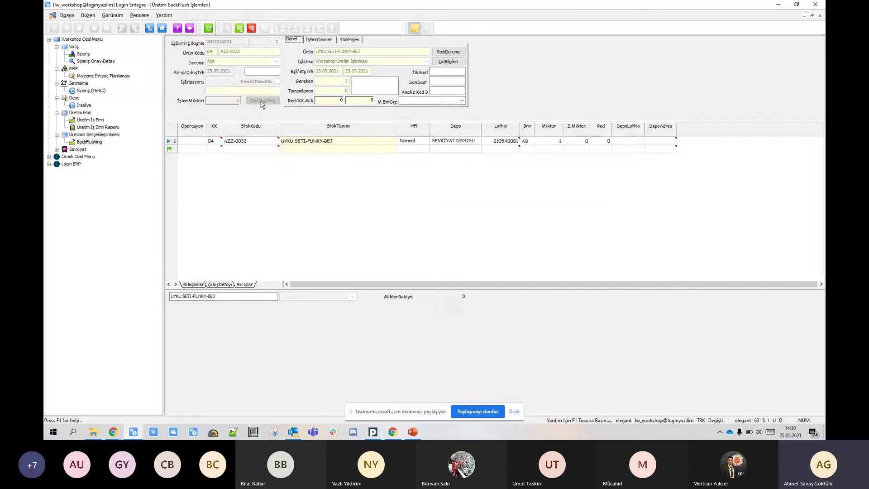